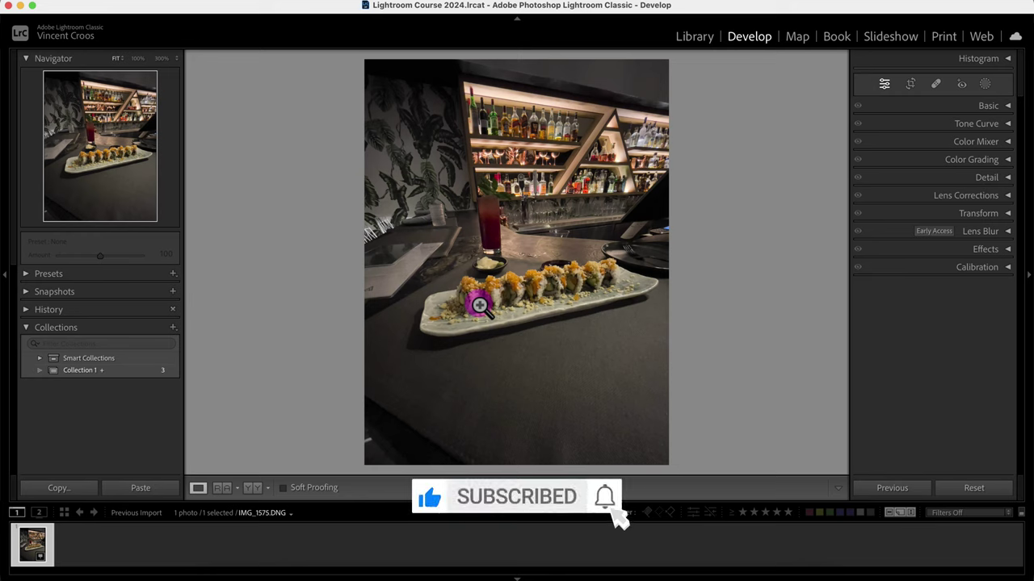
Step: Enable lens profile corrections with Apple as the lens make
left_click(1007, 214)
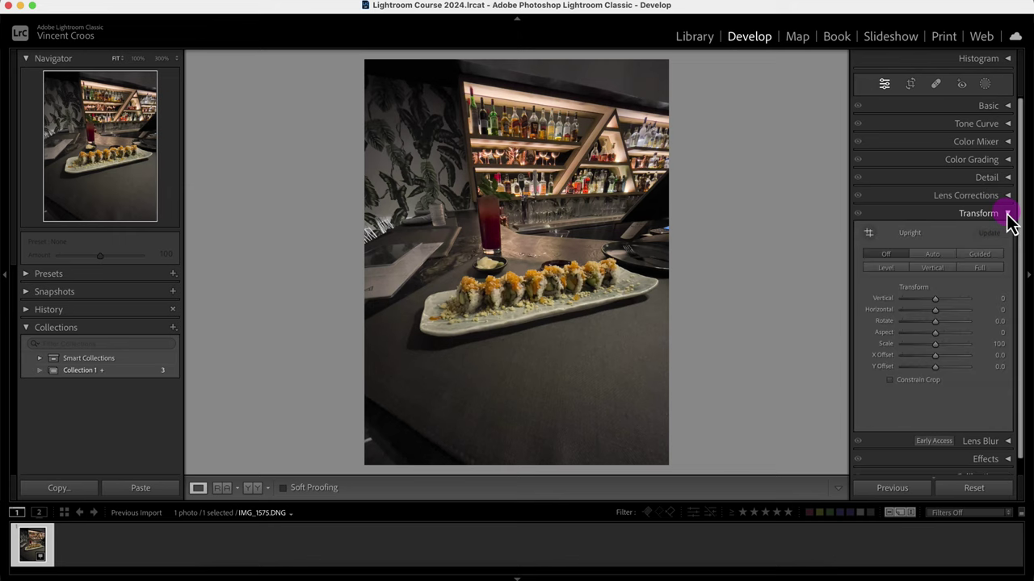
left_click(1006, 214)
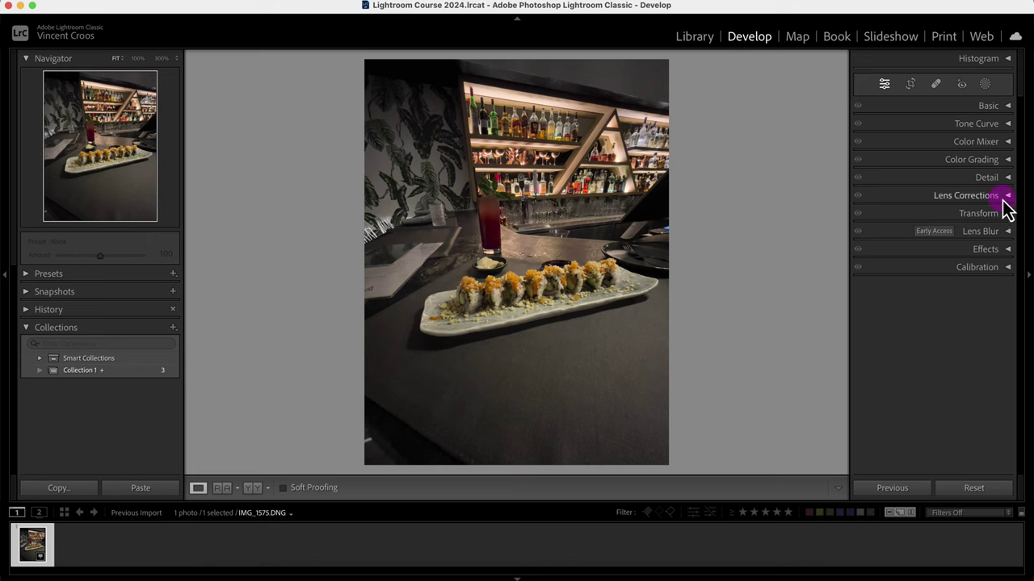
left_click(1003, 201)
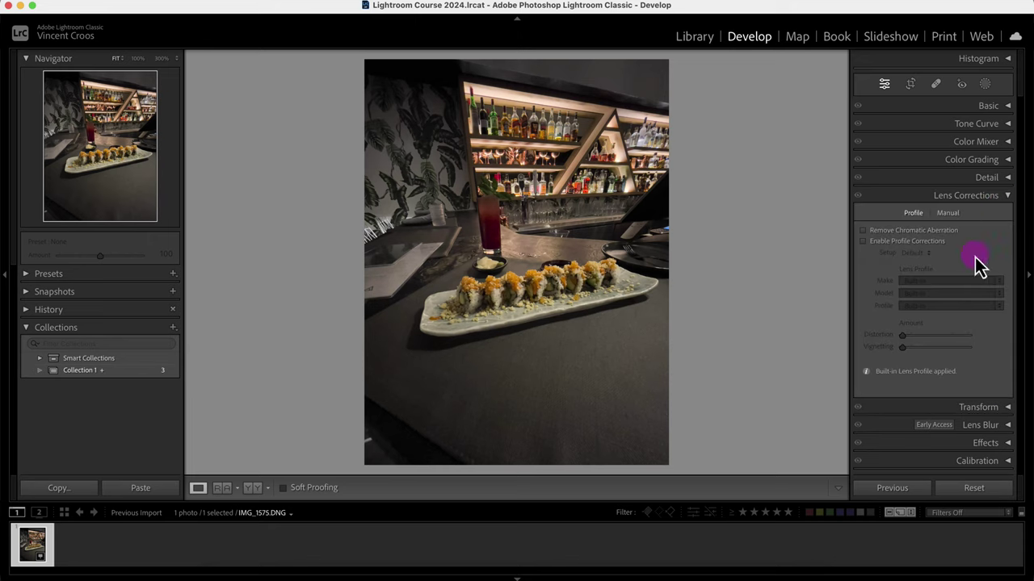
left_click(862, 243)
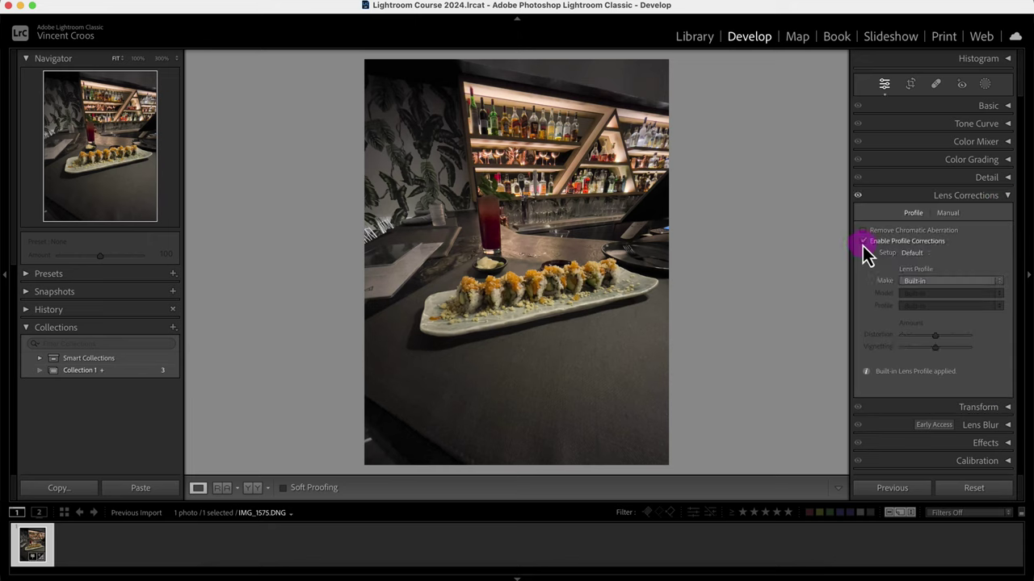
left_click(990, 282)
left_click(981, 300)
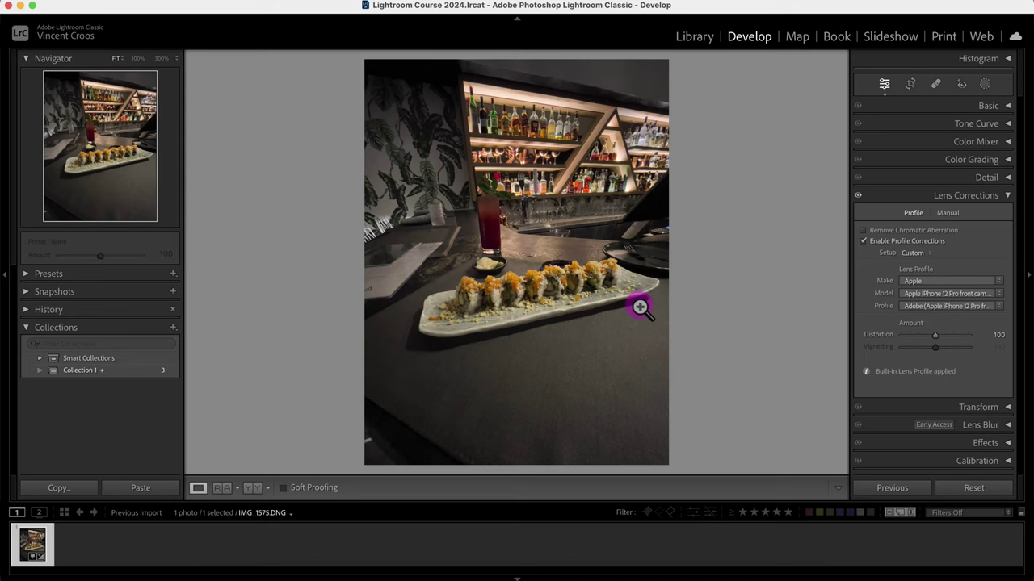
Step: Compare with the original, test Distortion at 200, then reset it to 100
key("backslash")
key("backslash")
key("backslash")
key("backslash")
key("backslash")
key("backslash")
key("backslash")
key("backslash")
key("backslash")
key("backslash")
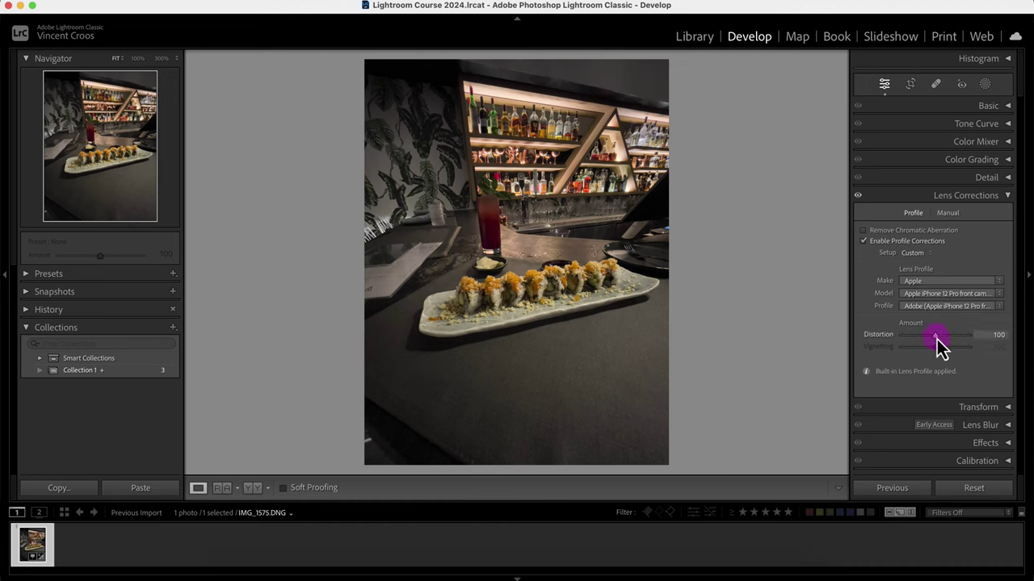
left_click_drag(937, 339, 973, 340)
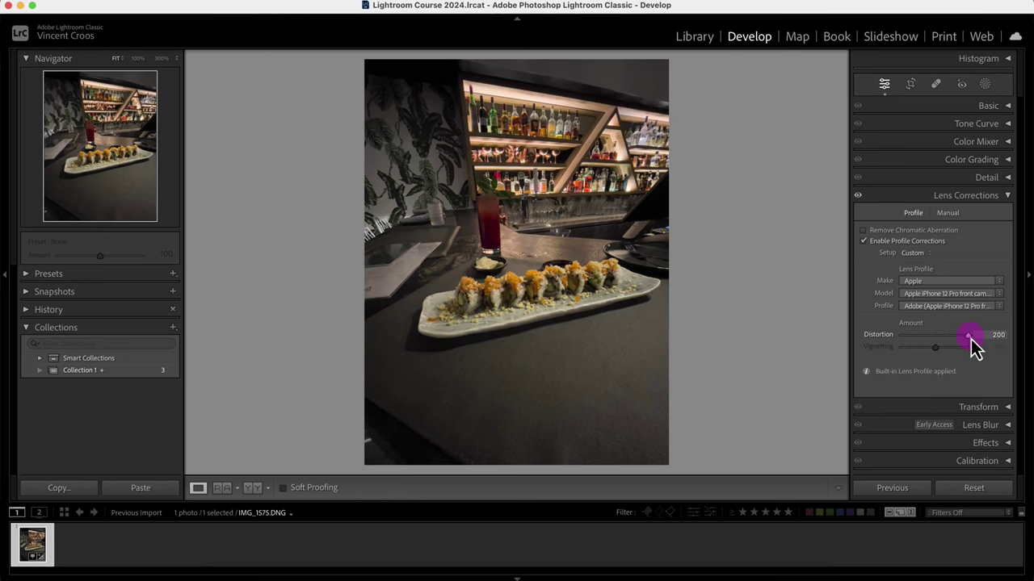
double_click(972, 343)
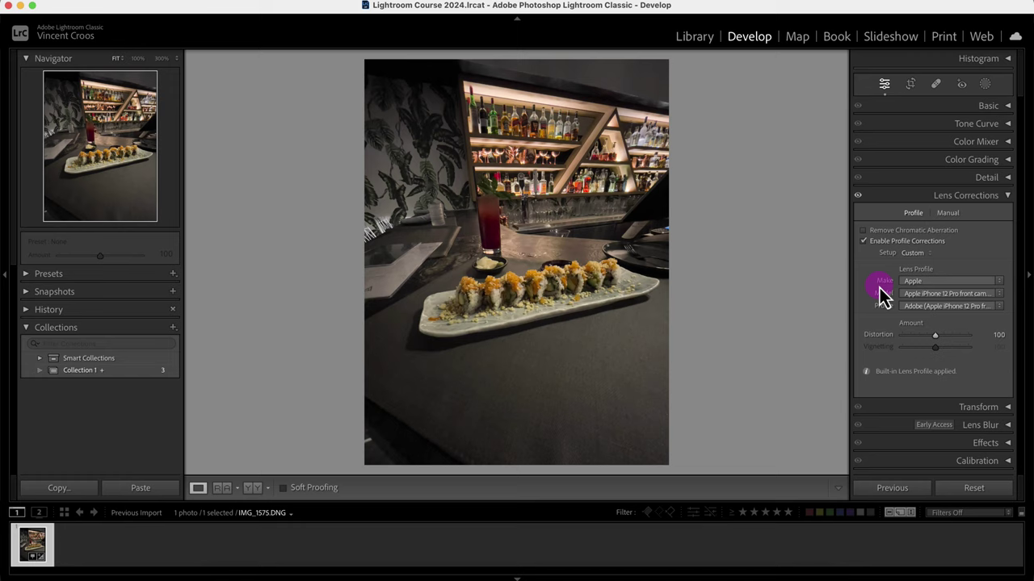
Step: Swap the Lens Corrections panel for the Detail panel
left_click(1008, 196)
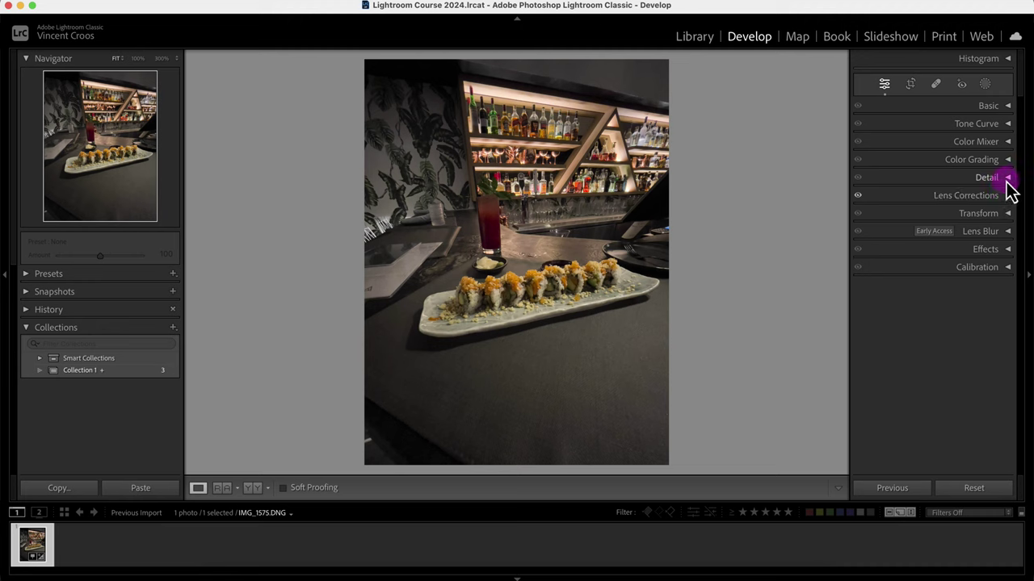
left_click(1006, 177)
left_click_drag(1021, 251, 1022, 295)
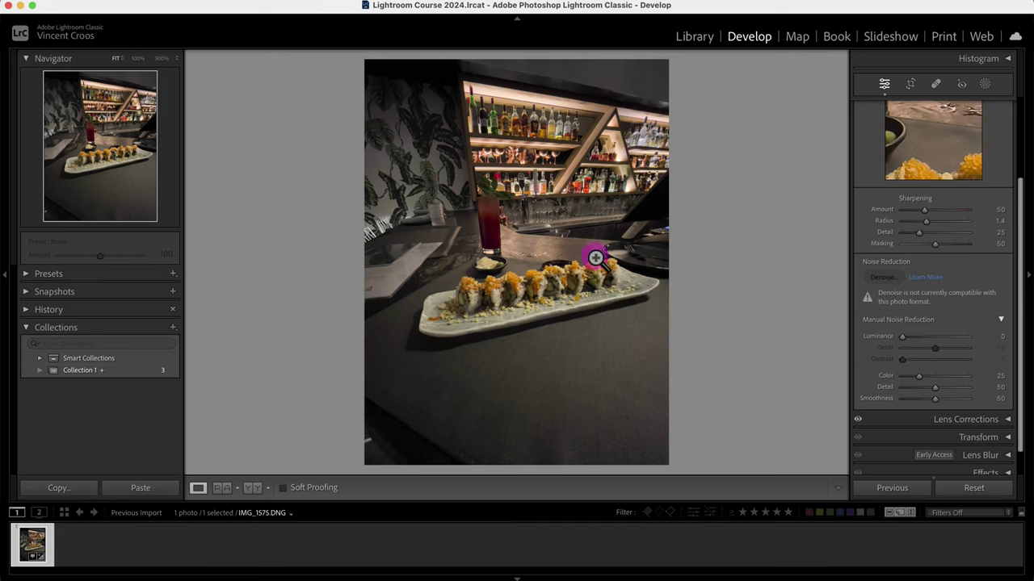
Step: Zoom the photo to 300% and pan across the sushi and plate
left_click(565, 239)
left_click_drag(669, 318, 288, 102)
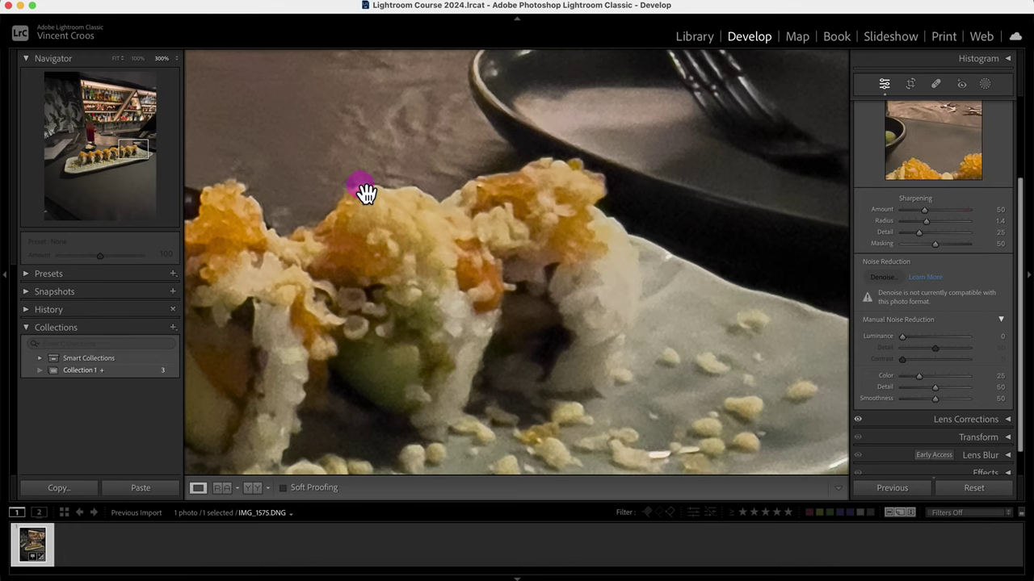
left_click_drag(363, 191, 438, 263)
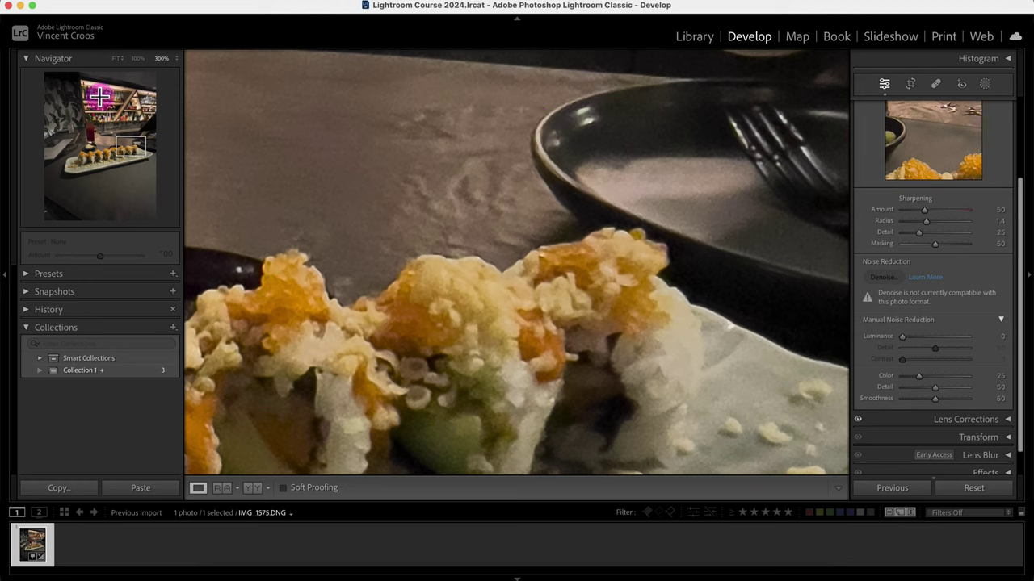
left_click_drag(637, 316, 586, 280)
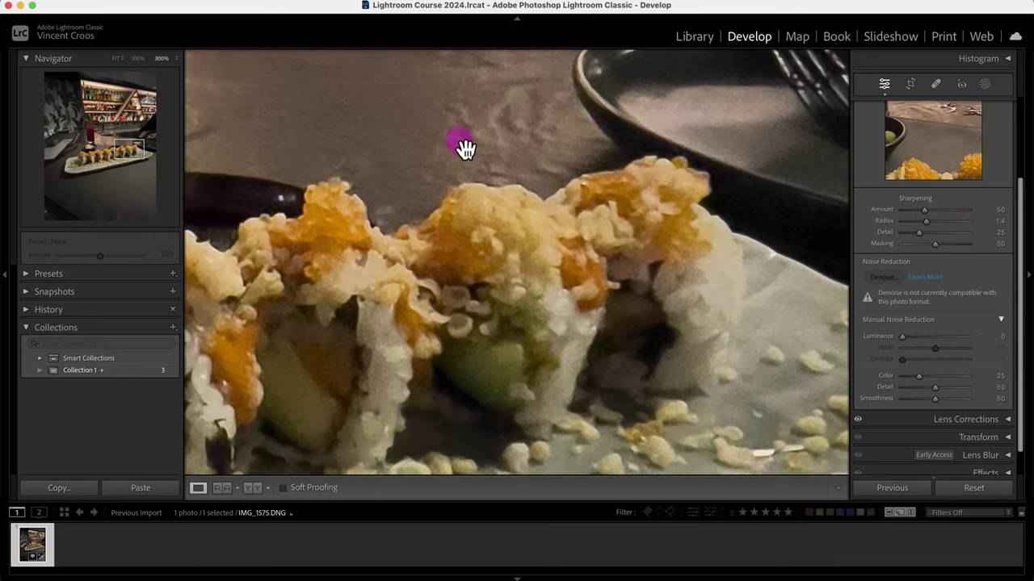
left_click_drag(386, 118, 358, 230)
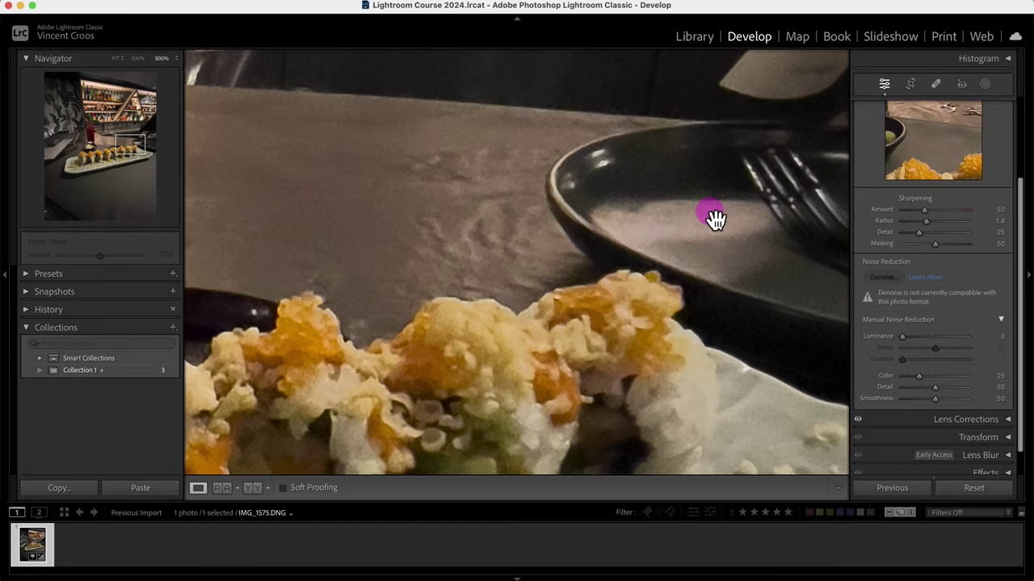
left_click_drag(729, 261, 667, 212)
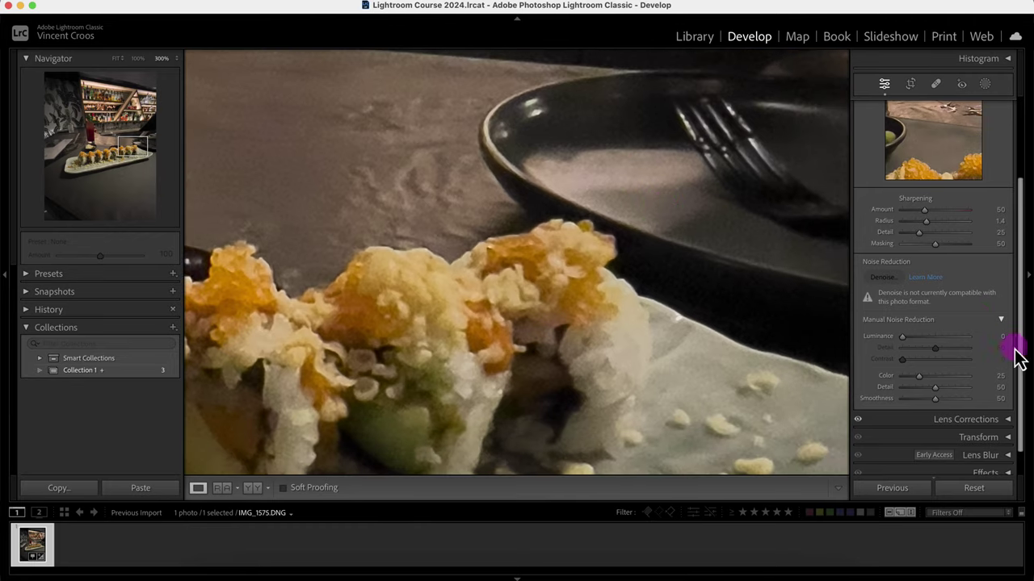
Step: Set Luminance noise reduction to 29, sharpening Amount 105 and Masking 71
left_click(903, 337)
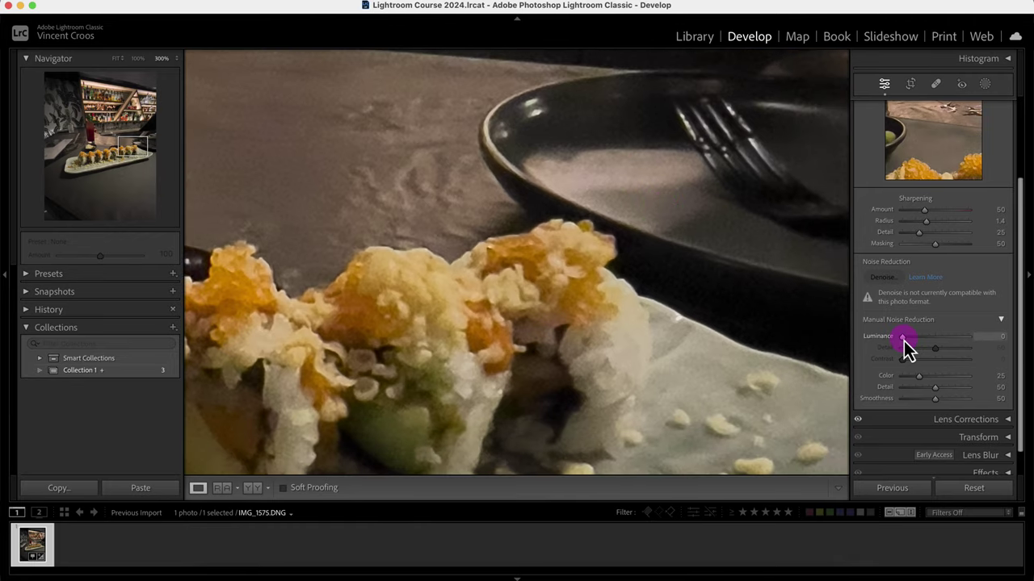
mouse_move(904, 341)
left_mouse_down()
mouse_move(932, 344)
mouse_move(922, 343)
left_mouse_up()
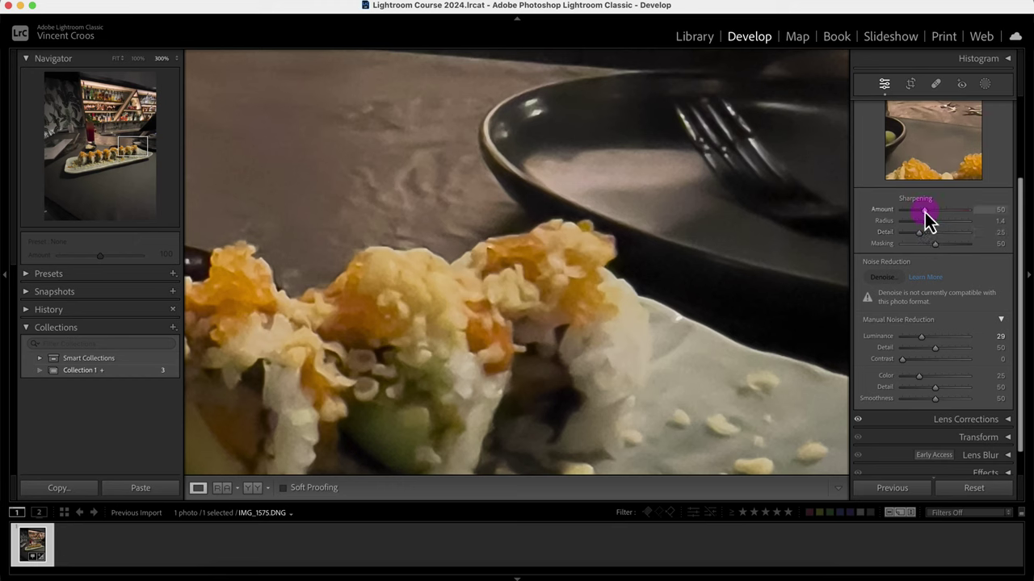
left_click_drag(927, 214, 937, 245)
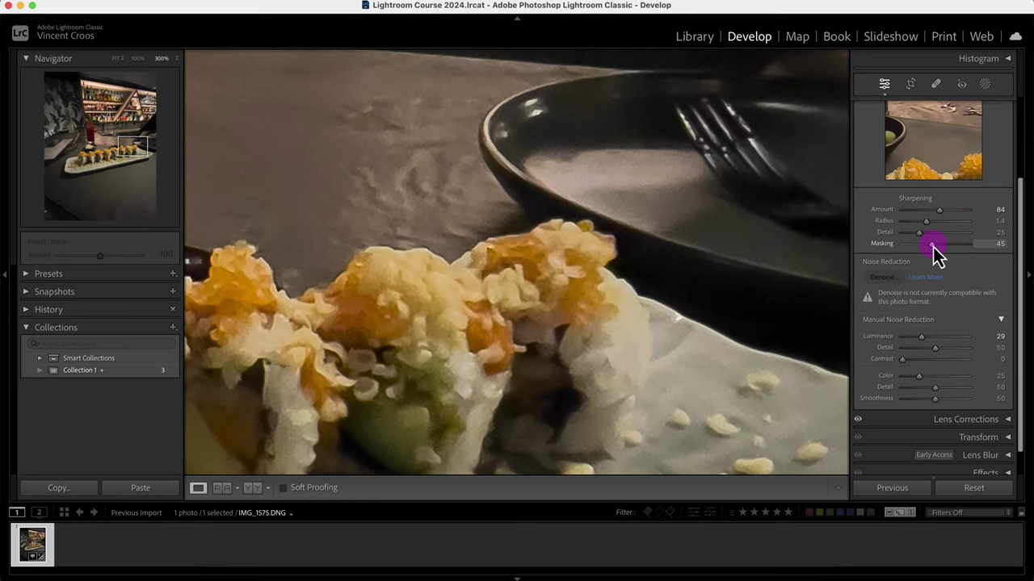
left_click_drag(934, 247, 949, 248)
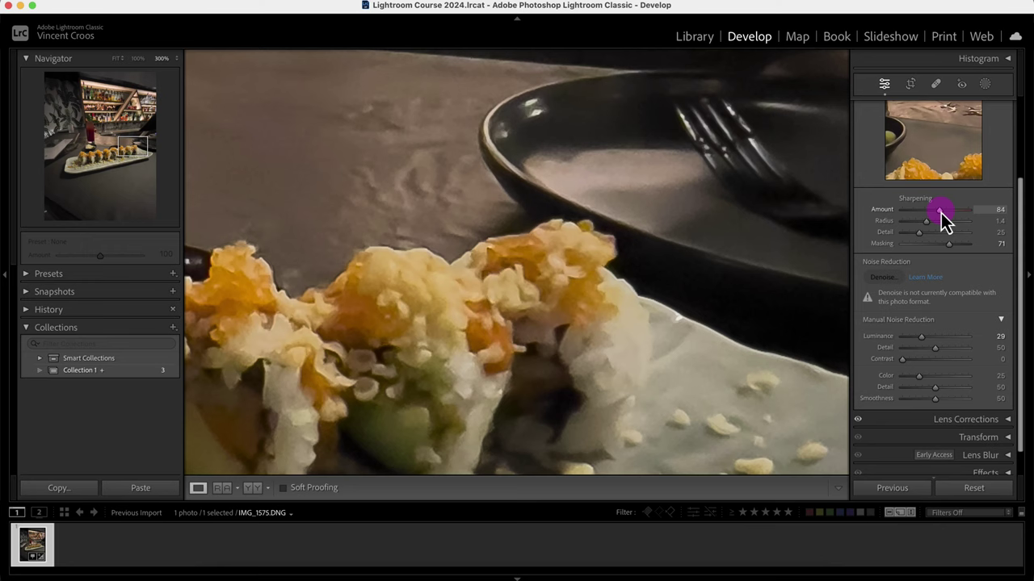
left_click_drag(941, 213, 950, 216)
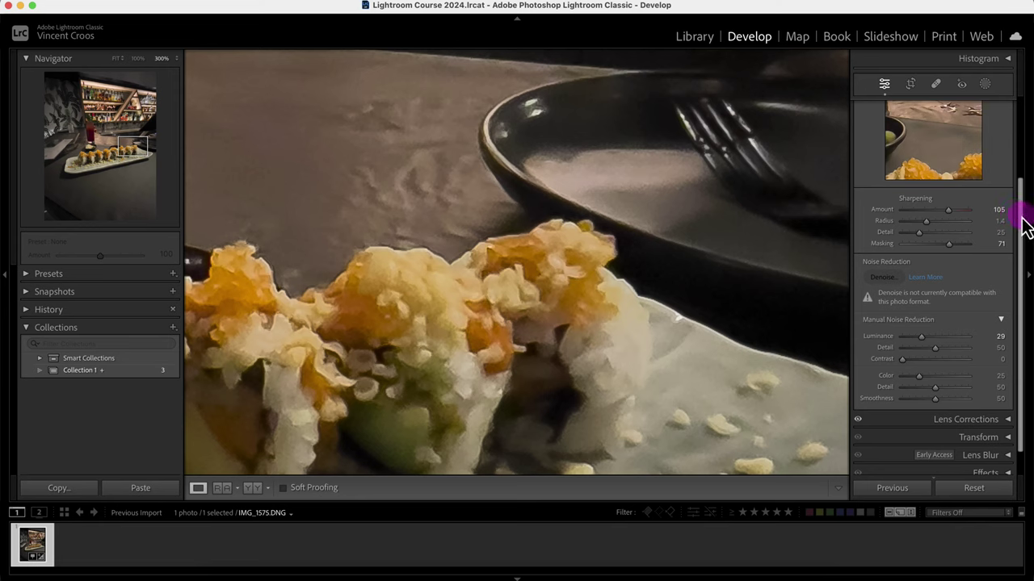
left_click_drag(1024, 224, 960, 167)
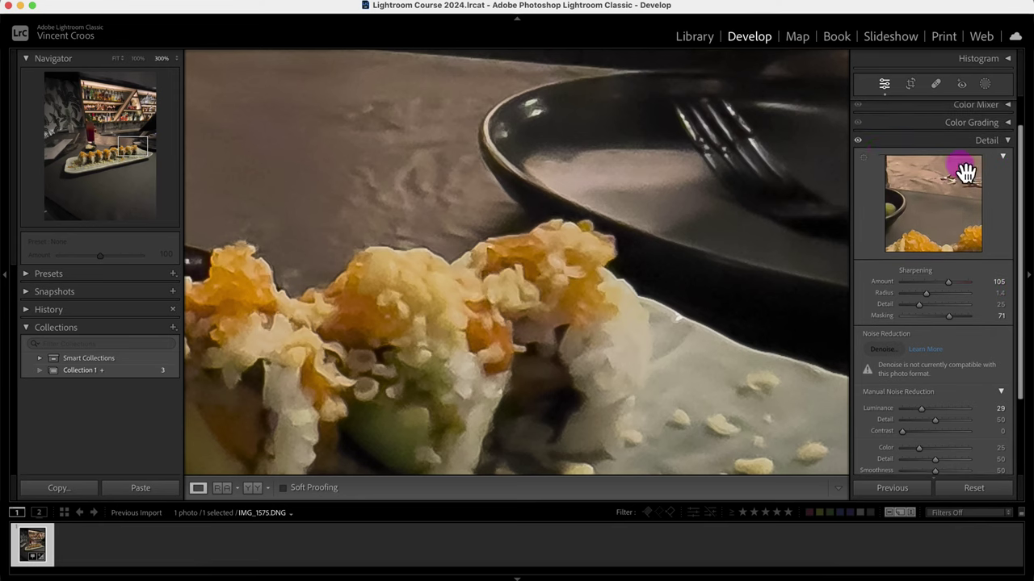
Step: Compare the detail edits against the original, zoom back to Fit, and collapse Detail
left_click(859, 142)
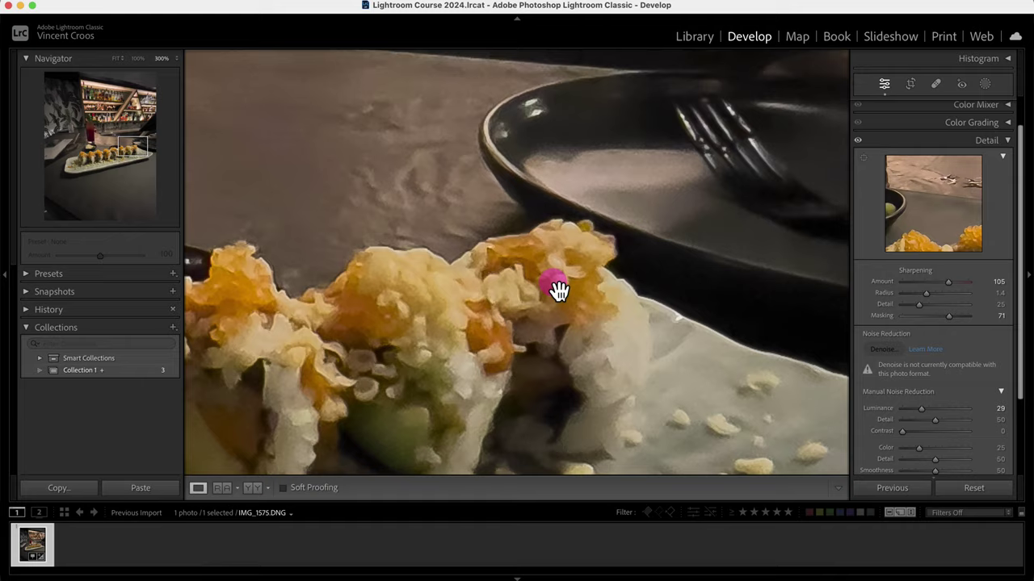
left_click_drag(580, 362, 641, 334)
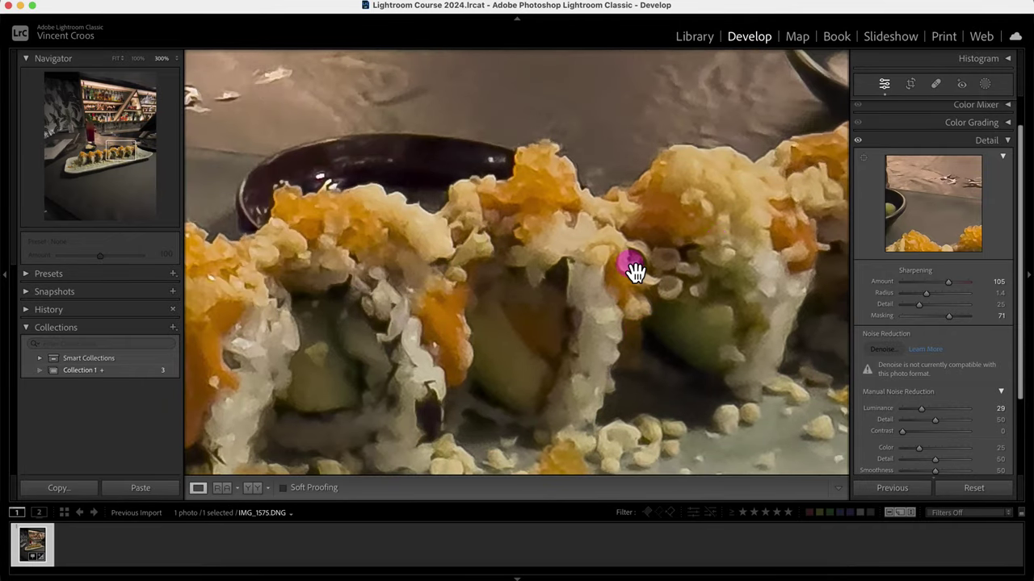
key("backslash")
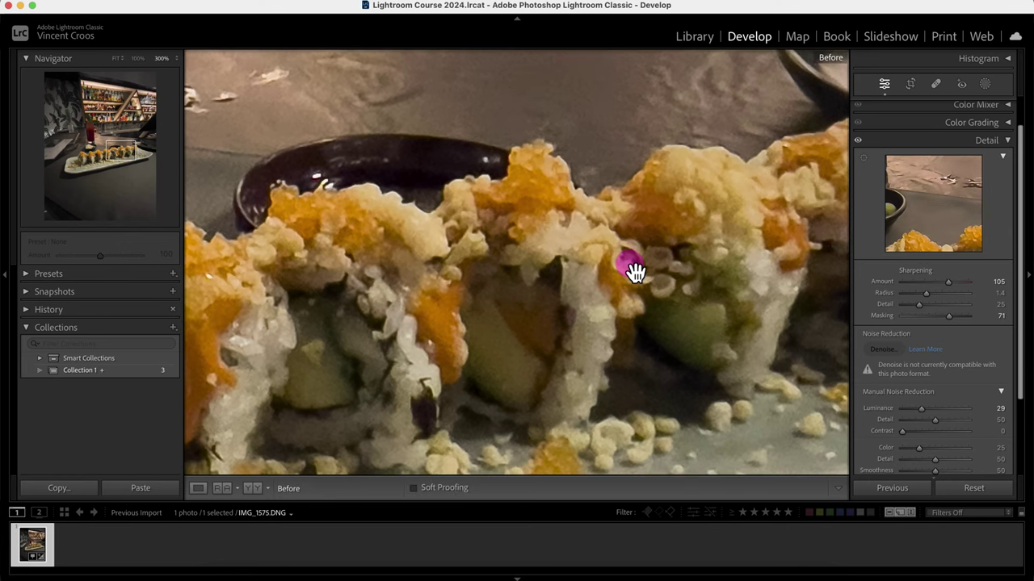
key("backslash")
key("backslash")
key("backslash")
key("backslash")
left_click(632, 269)
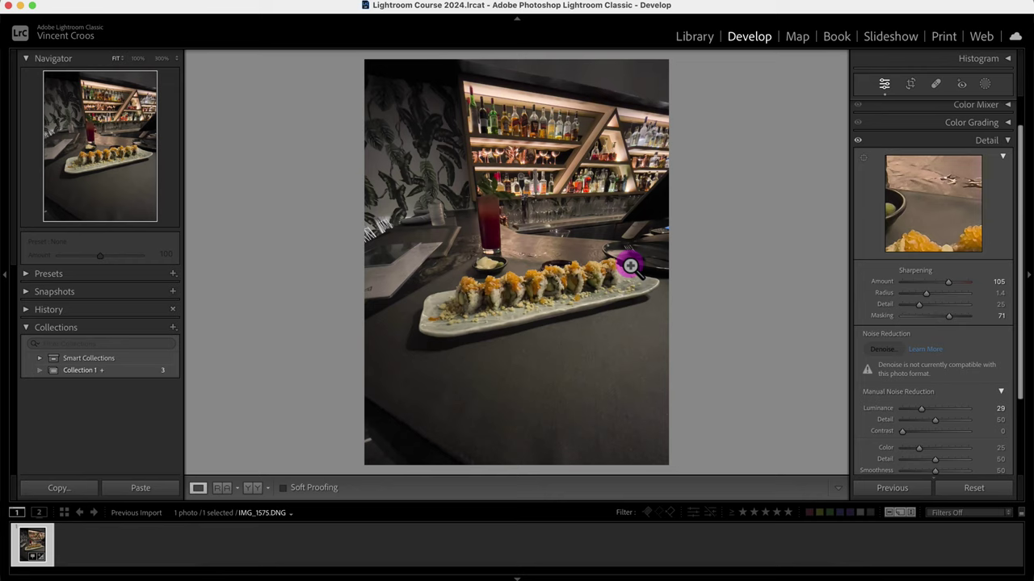
left_click(1011, 142)
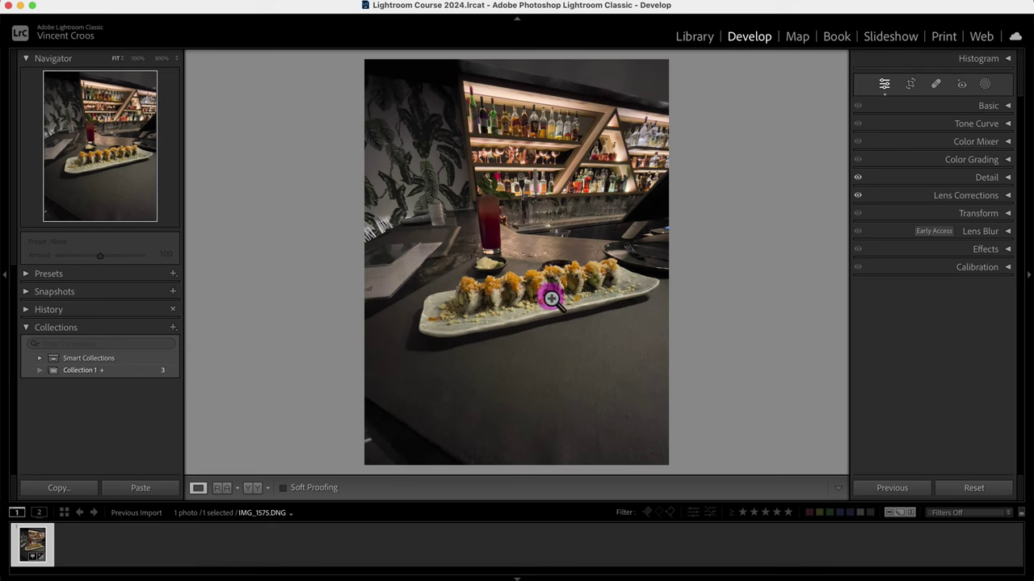
Step: Apply Lens Blur and toggle it to compare the background
left_click(1008, 232)
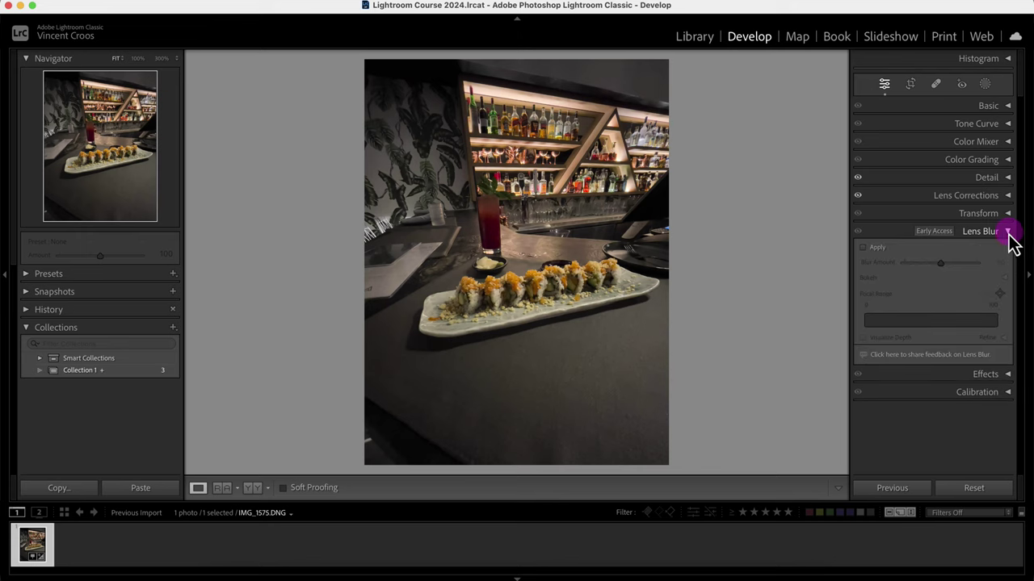
left_click(863, 247)
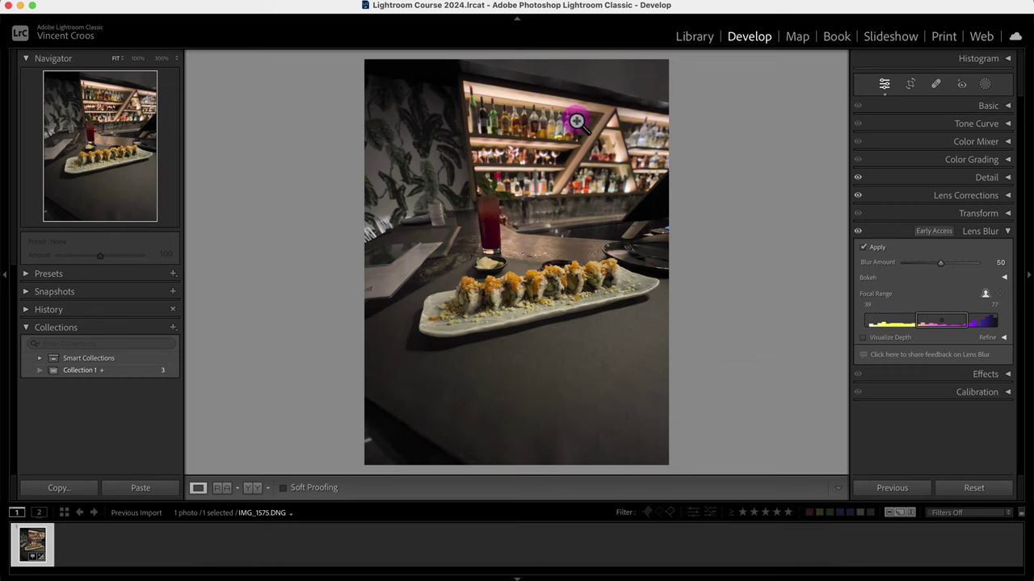
left_click(859, 234)
left_click(859, 233)
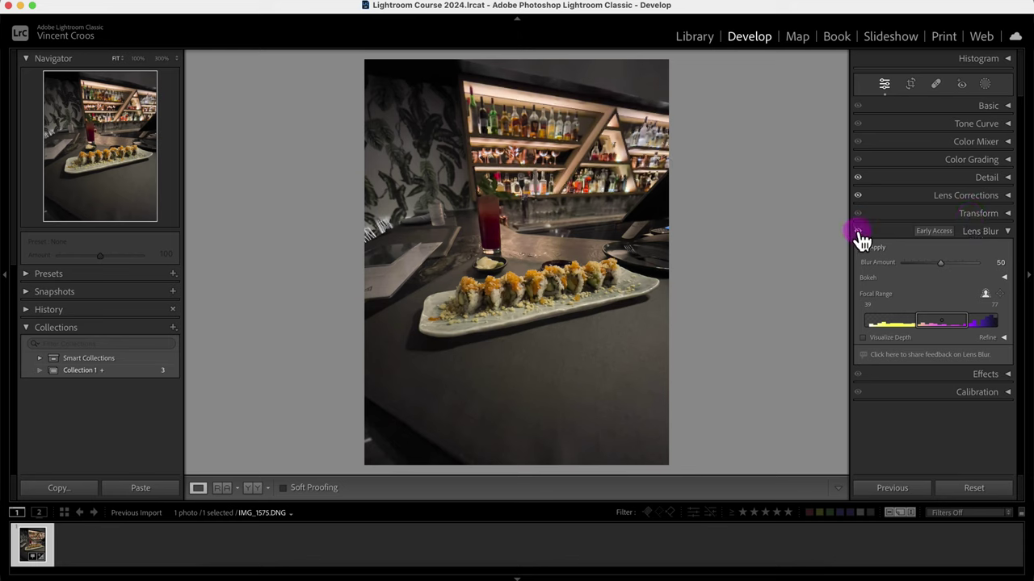
left_click(859, 234)
left_click(859, 233)
left_click(859, 233)
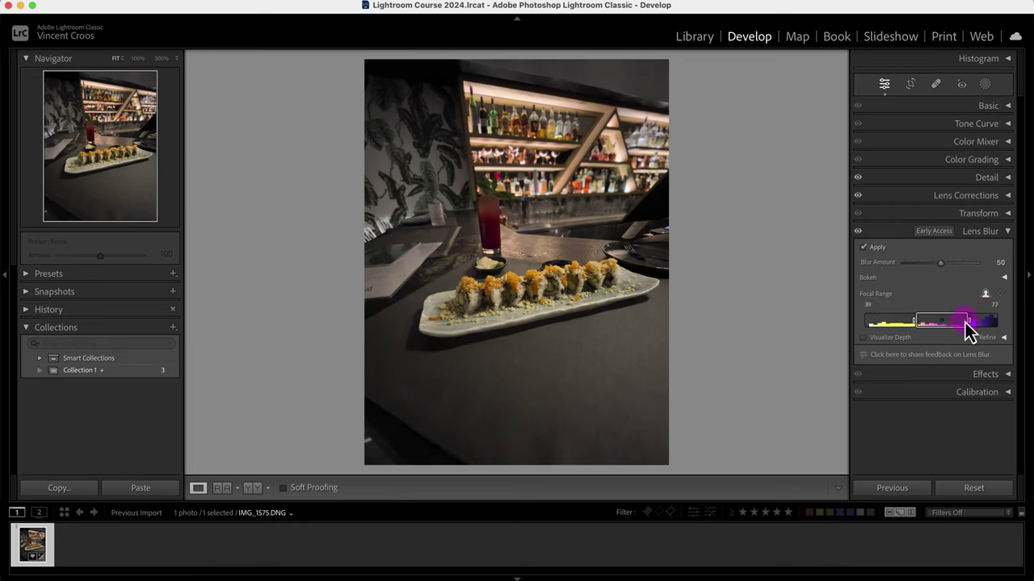
Step: Raise Blur Amount to 85 and pull the focal range's far limit closer
left_click(943, 264)
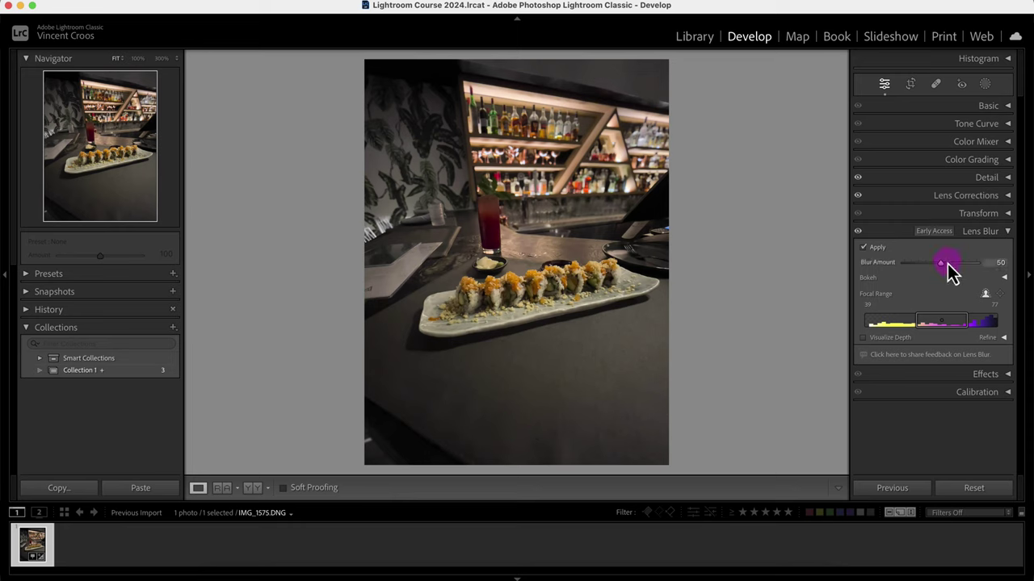
left_click_drag(947, 264, 956, 266)
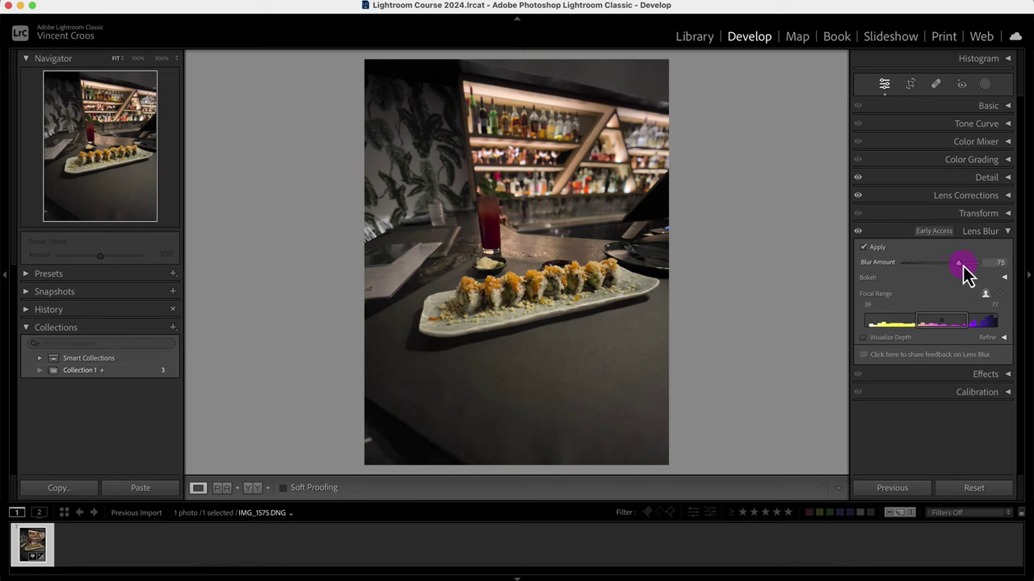
left_click_drag(964, 266, 969, 267)
left_click_drag(574, 279, 725, 289)
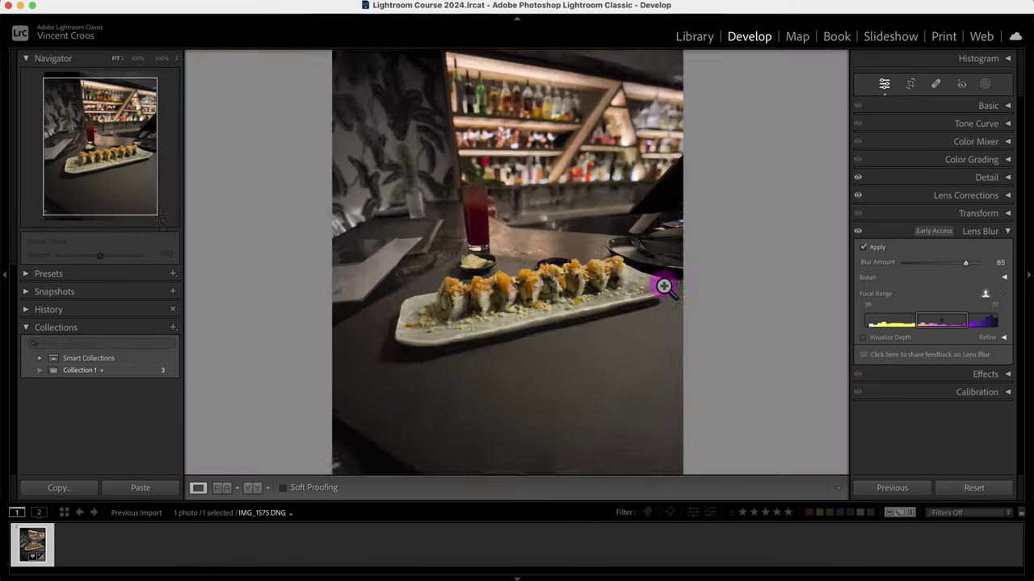
left_click(969, 322)
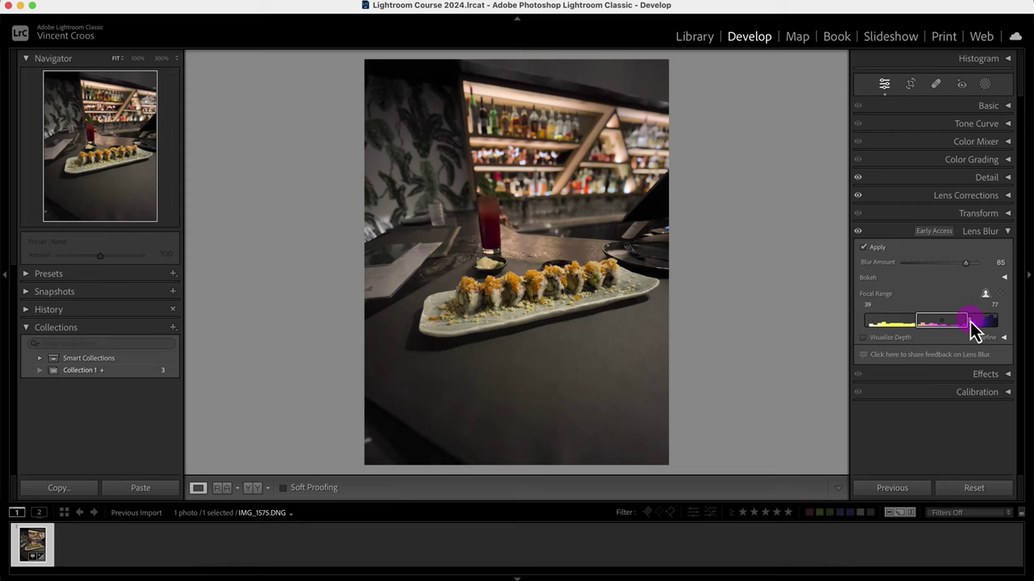
left_click_drag(968, 322, 958, 322)
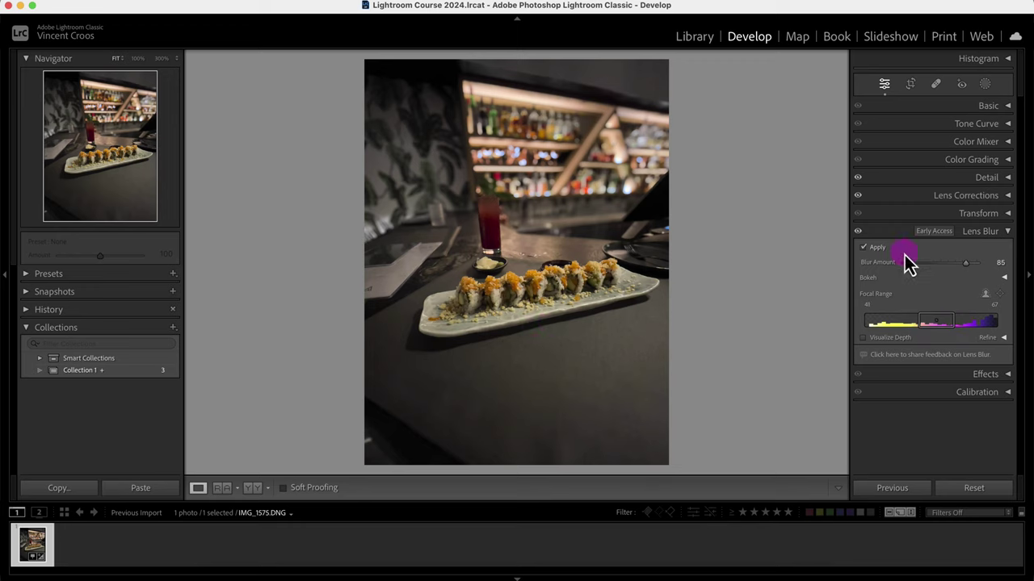
Step: At 300% zoom, adjust the focal range edges to about 35–75, then return to Fit
left_click(857, 232)
left_click(857, 232)
left_click(858, 232)
left_click(596, 273)
left_click_drag(595, 273, 401, 226)
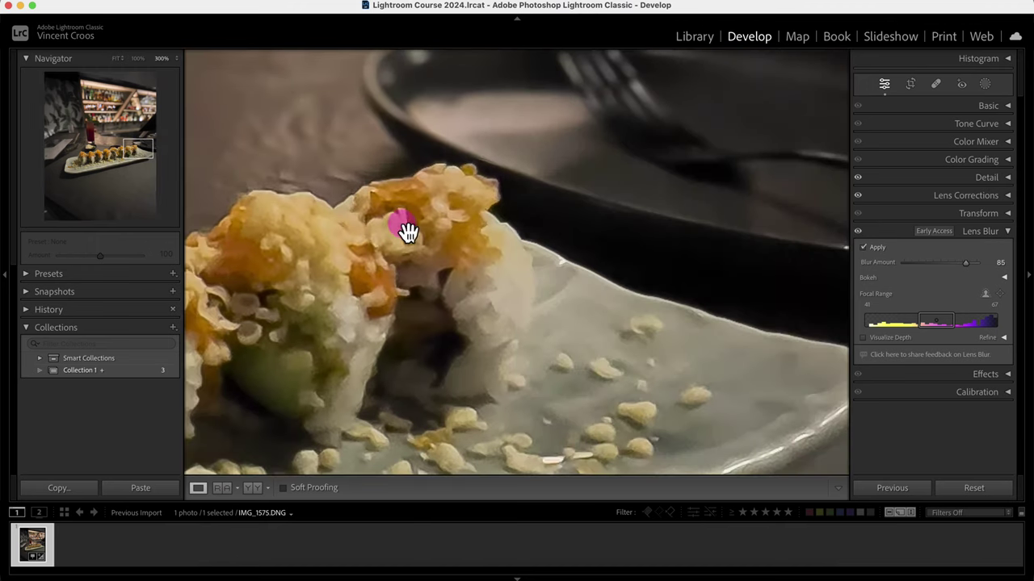
left_click(961, 316)
mouse_move(957, 323)
left_mouse_down()
mouse_move(938, 323)
mouse_move(966, 323)
left_mouse_up()
left_click_drag(477, 318, 436, 272)
left_click_drag(157, 185, 75, 170)
mouse_move(921, 320)
left_mouse_down()
mouse_move(898, 324)
mouse_move(942, 322)
mouse_move(910, 323)
left_mouse_up()
left_click(651, 254)
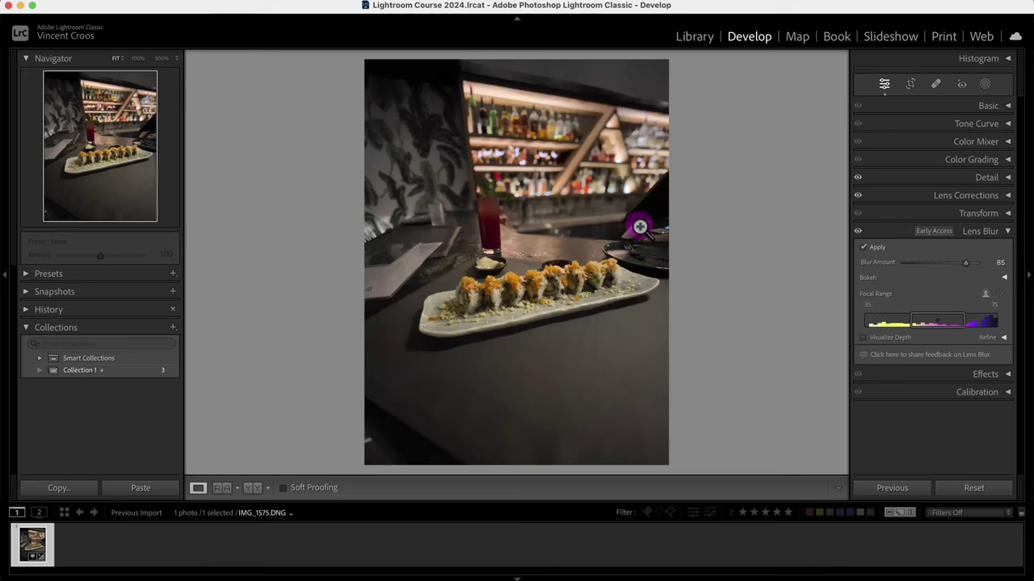
Step: Toggle Lens Blur on and off to compare, then collapse the Lens Blur panel
left_click(860, 233)
left_click(859, 232)
left_click(859, 233)
left_click(859, 232)
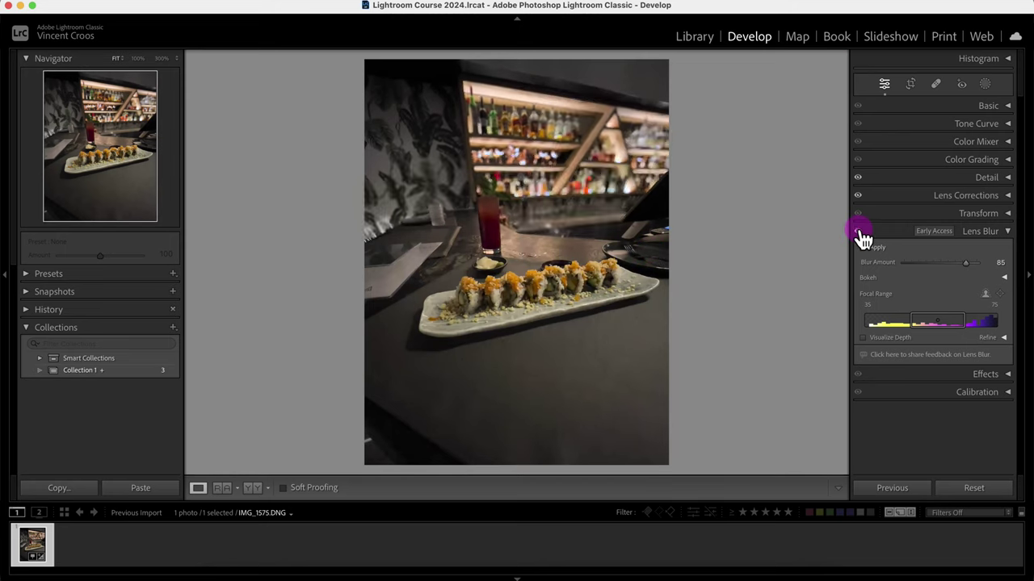
left_click(859, 233)
left_click(859, 233)
left_click(859, 233)
left_click(859, 232)
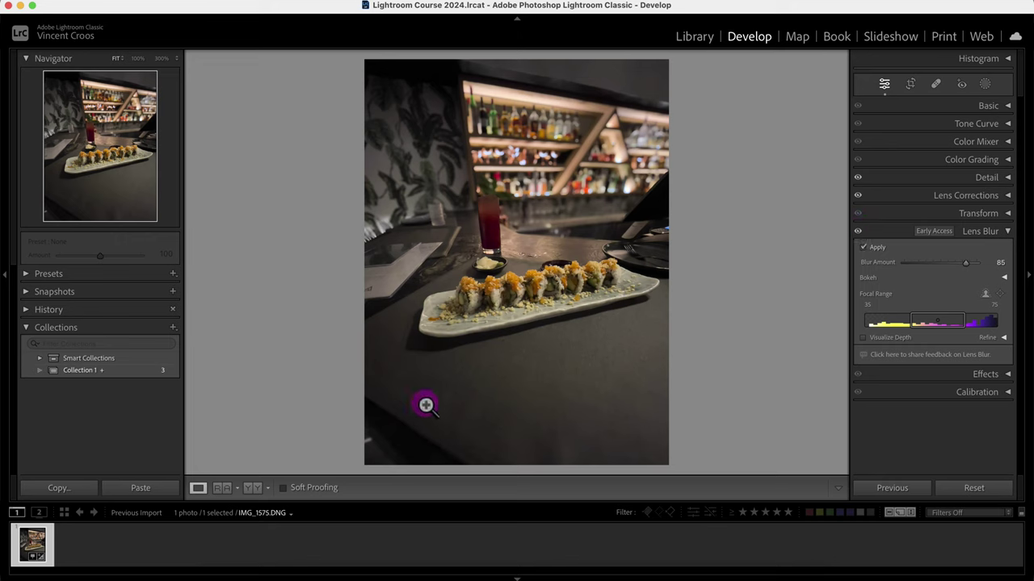
left_click(859, 233)
left_click(860, 232)
left_click(859, 233)
left_click(859, 233)
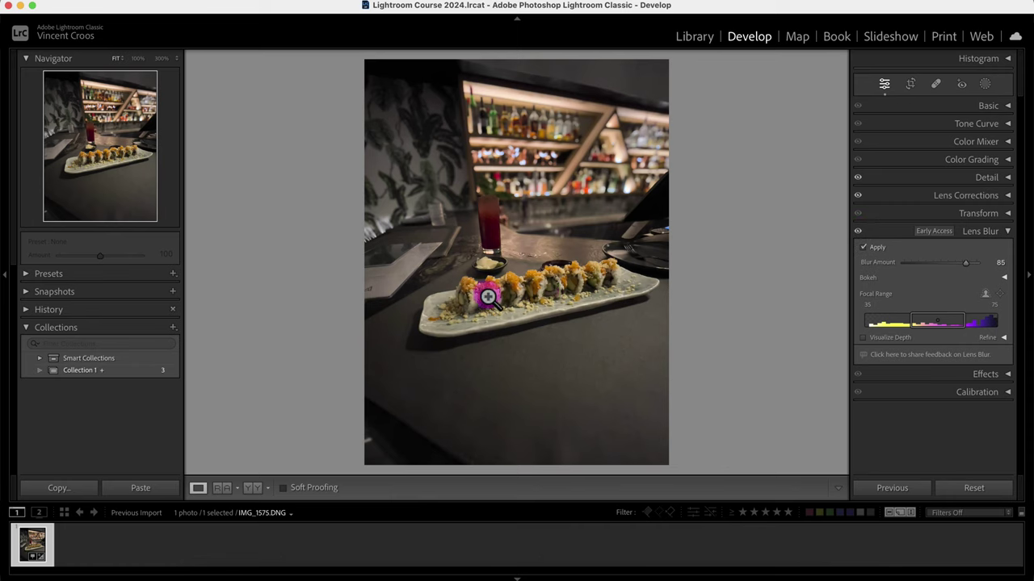
left_click(1007, 232)
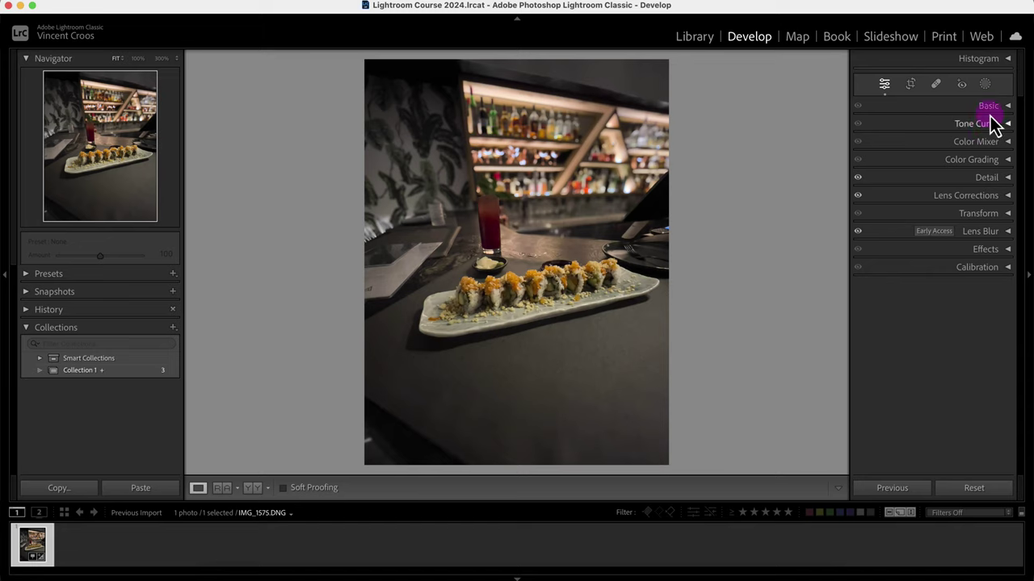
Step: Draw a new radial gradient mask over the sushi
left_click(985, 84)
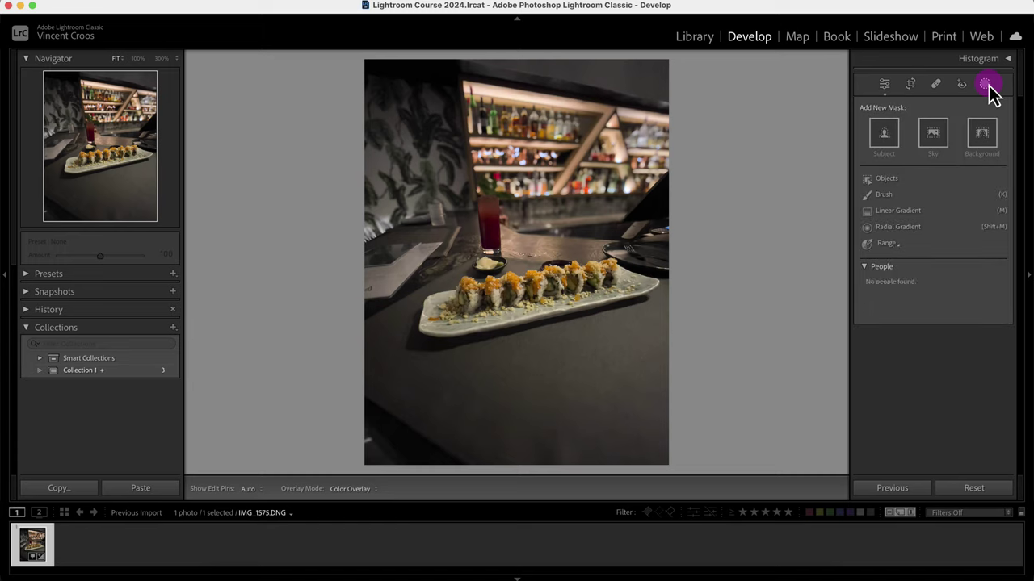
left_click(872, 228)
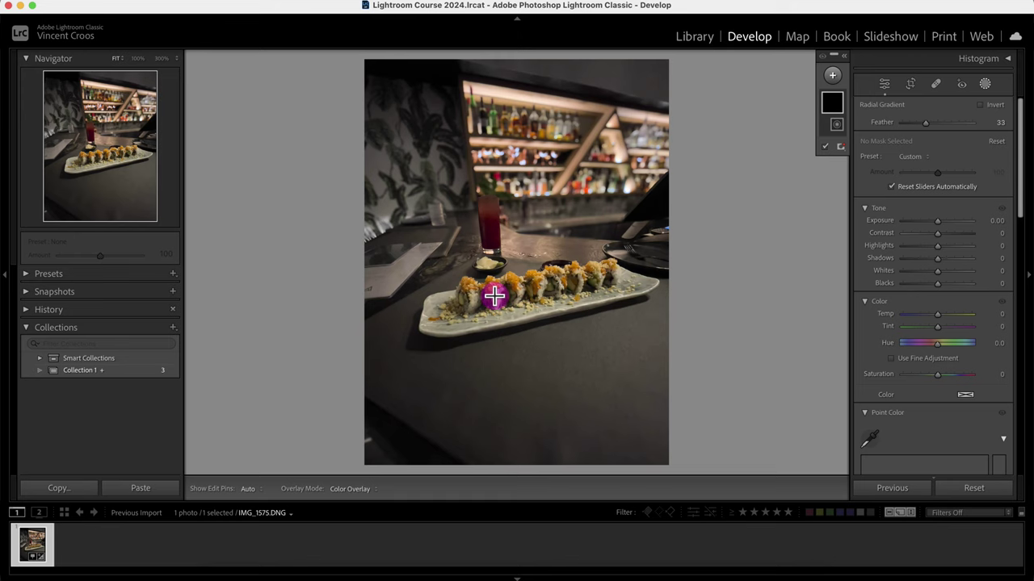
left_click_drag(494, 297, 638, 349)
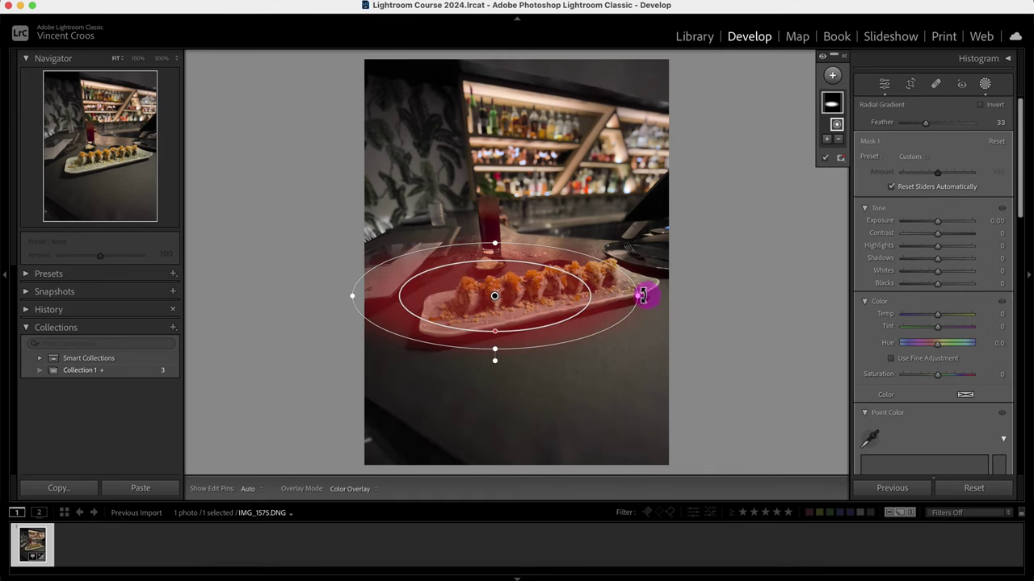
Step: Rotate, move and resize the ellipse along the plate and adjust its feathering
left_click_drag(640, 296, 648, 247)
left_click_drag(526, 296, 579, 295)
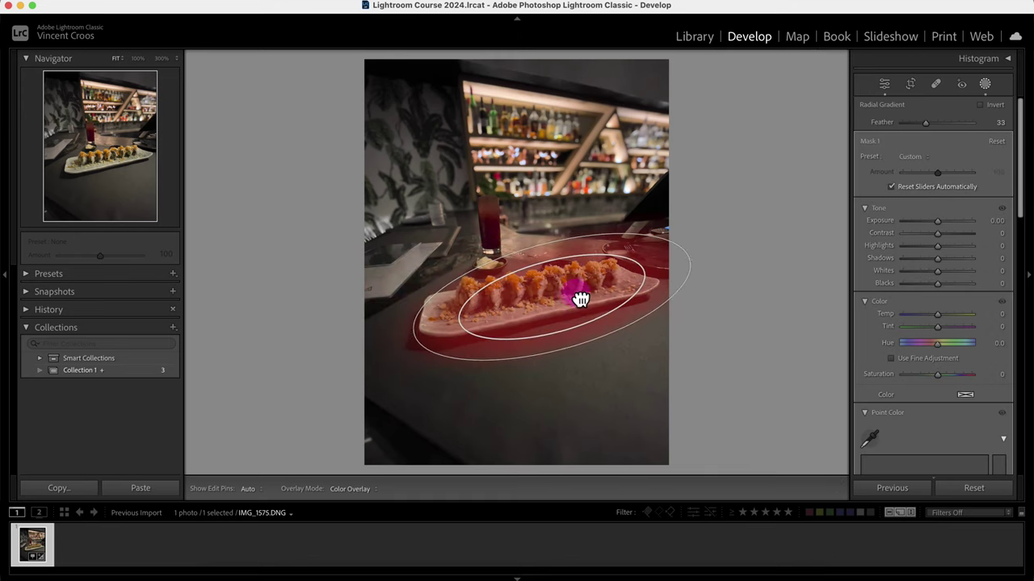
left_click_drag(408, 335, 408, 322)
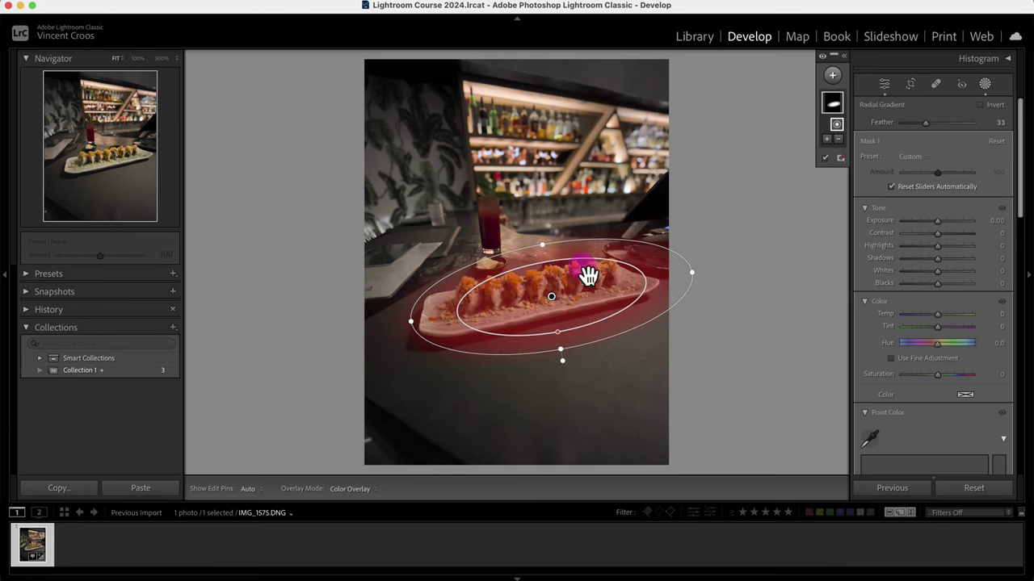
left_click_drag(541, 244, 540, 224)
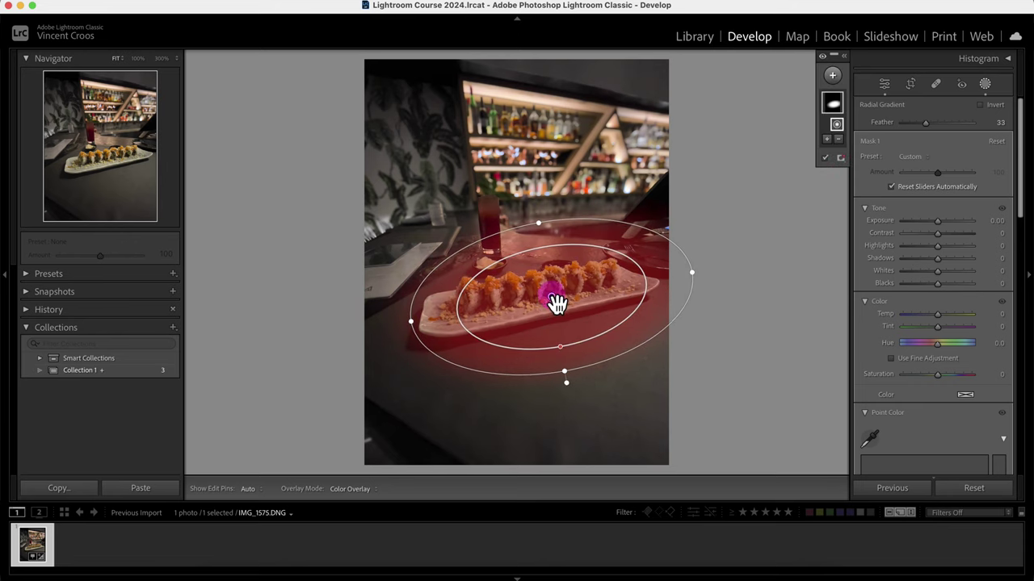
left_click_drag(554, 299, 531, 305)
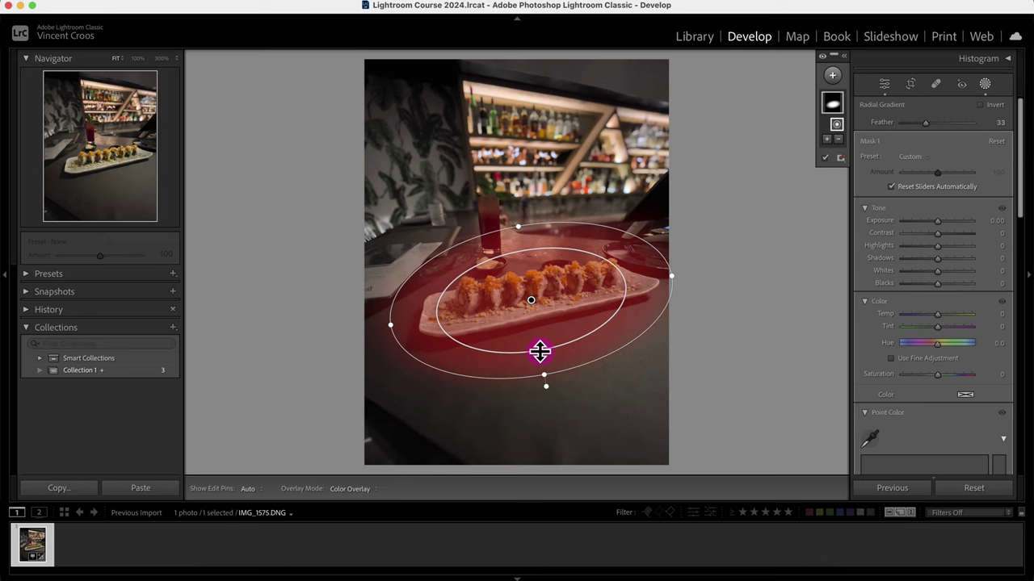
left_click_drag(540, 351, 542, 364)
left_click_drag(388, 324, 364, 330)
left_click_drag(517, 230, 520, 223)
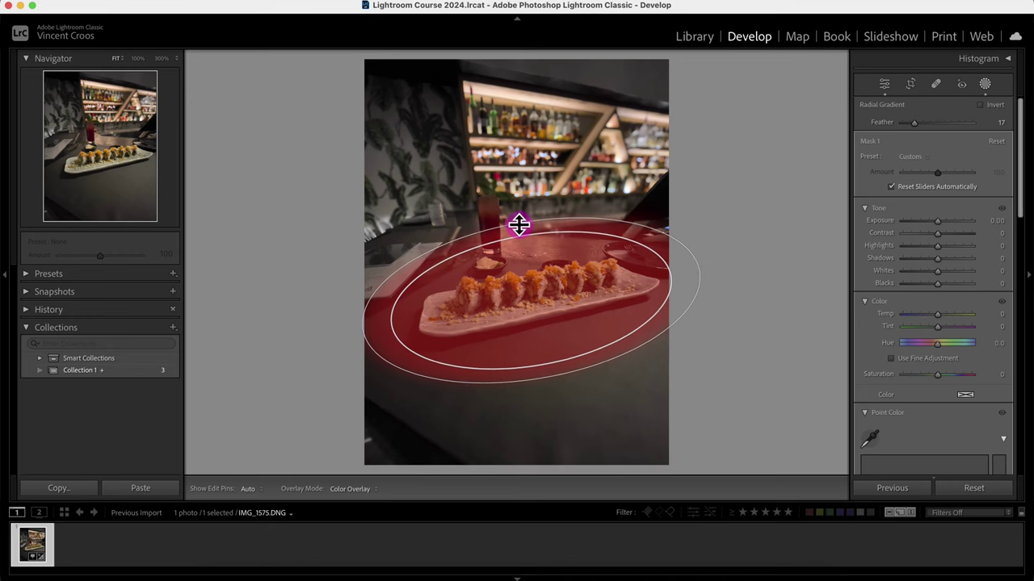
mouse_move(544, 367)
left_mouse_down()
mouse_move(542, 358)
mouse_move(544, 370)
left_mouse_up()
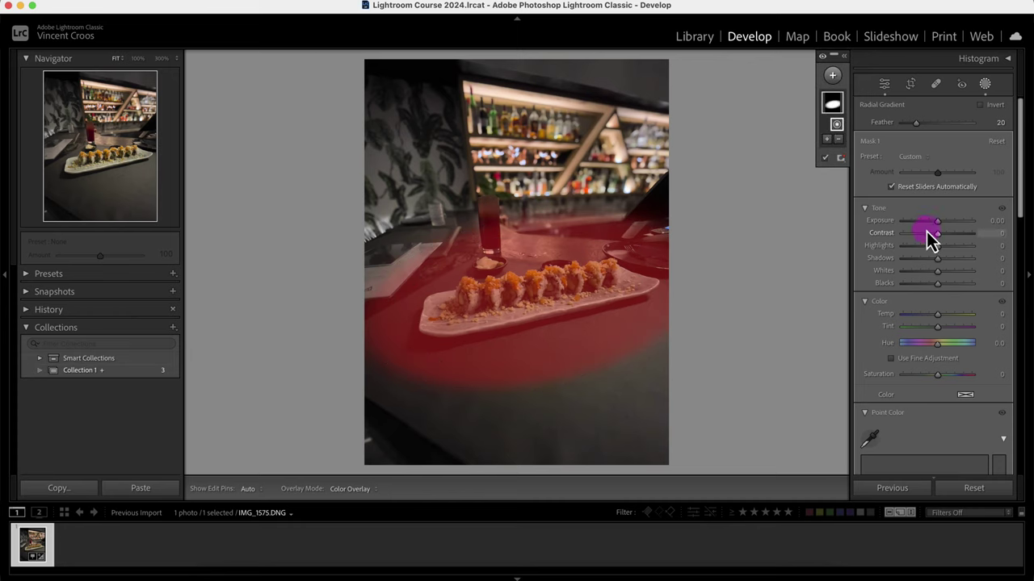
Step: Give the mask Exposure 0.55, Saturation 55 and Temp -7
mouse_move(937, 223)
left_mouse_down()
mouse_move(918, 223)
mouse_move(976, 227)
mouse_move(930, 228)
mouse_move(965, 228)
mouse_move(942, 224)
left_mouse_up()
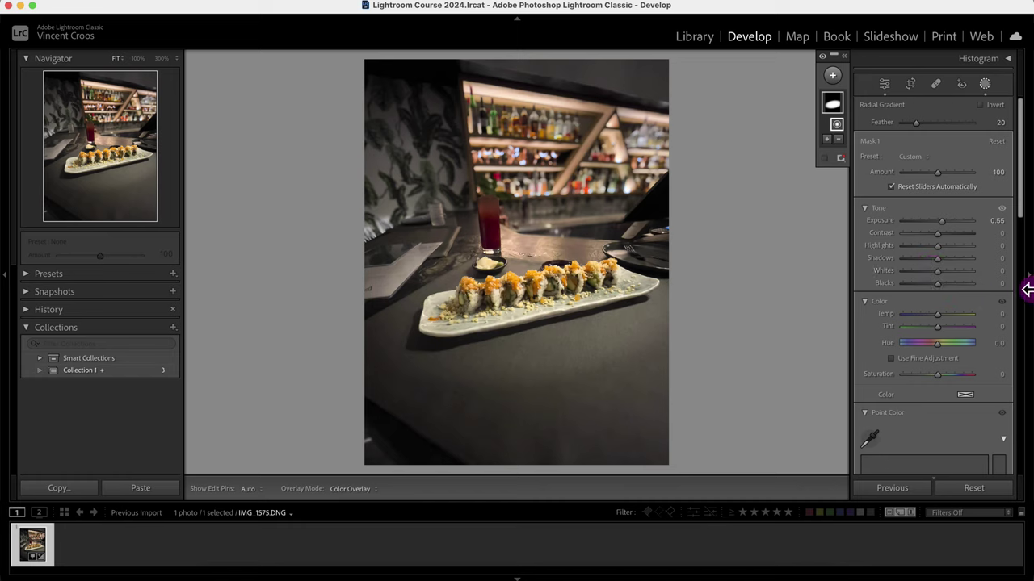
scroll(1019, 202, "down", 2)
scroll(1022, 214, "down", 4)
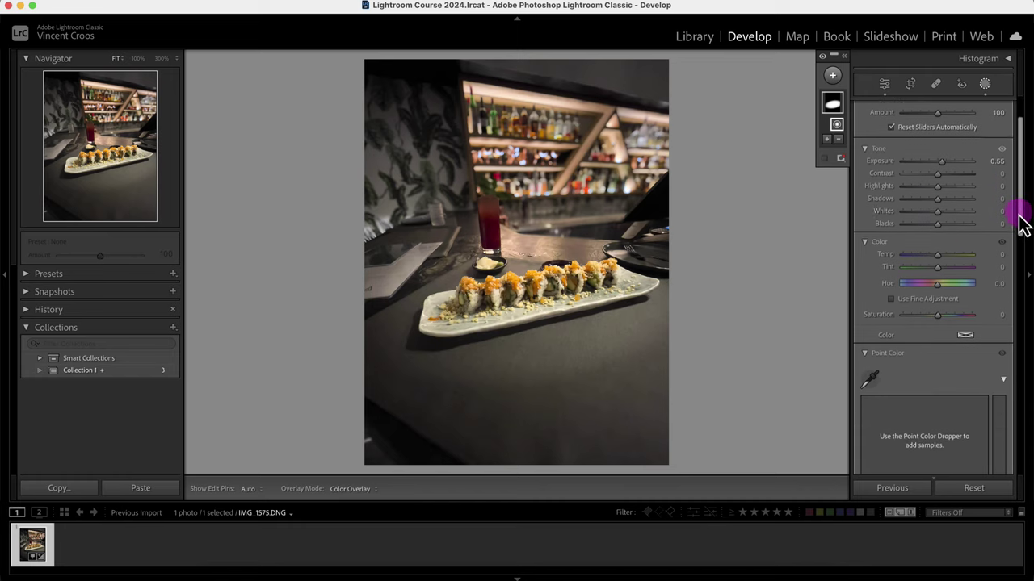
left_click_drag(937, 307, 966, 307)
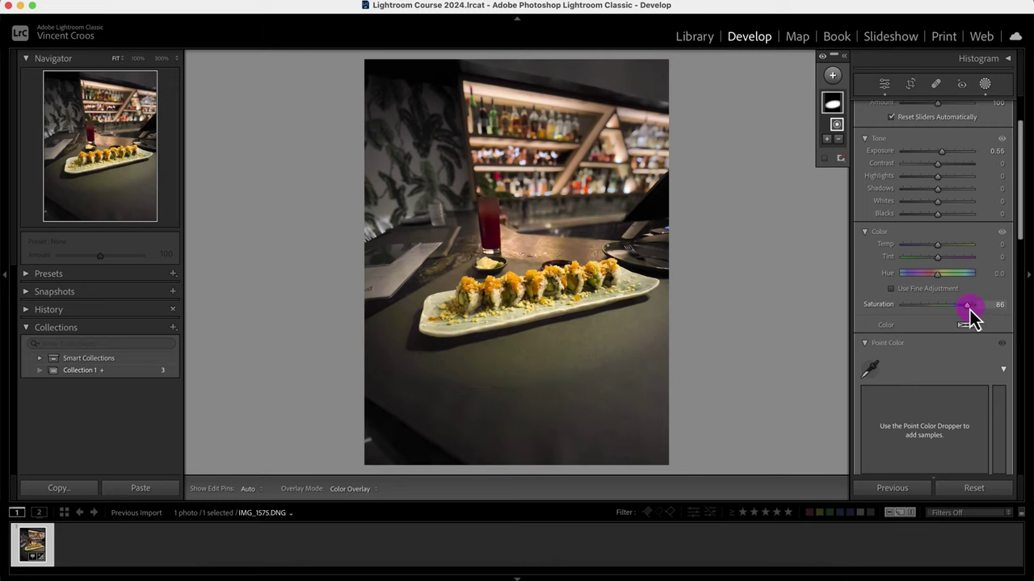
left_click_drag(972, 310, 957, 308)
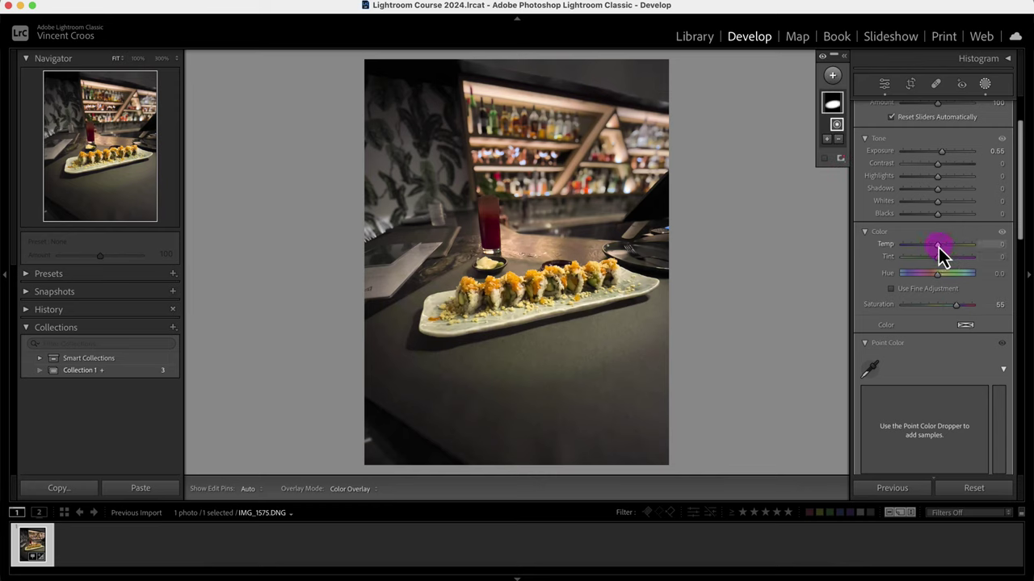
left_click_drag(938, 247, 936, 248)
Step: Try raising Highlights, then reset it to 0
mouse_move(573, 341)
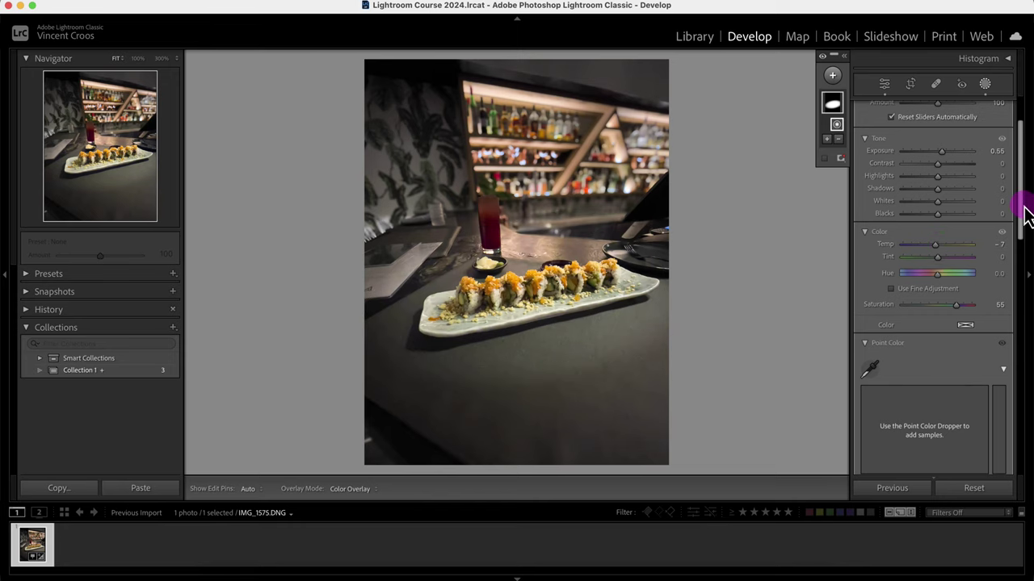
mouse_move(939, 171)
left_mouse_down()
mouse_move(938, 180)
mouse_move(957, 183)
mouse_move(947, 183)
left_mouse_up()
double_click(947, 180)
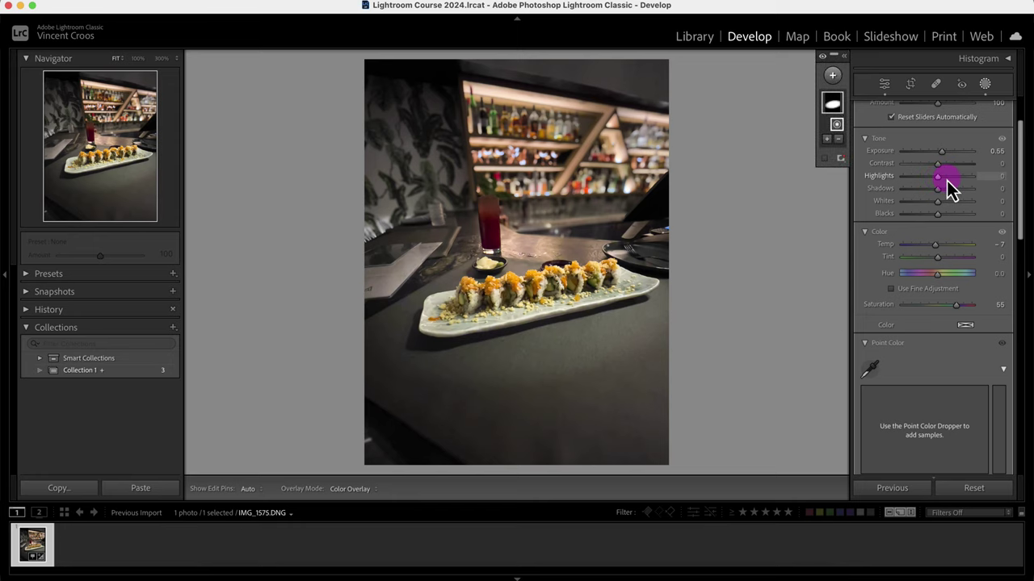
left_click_drag(1015, 231, 950, 276)
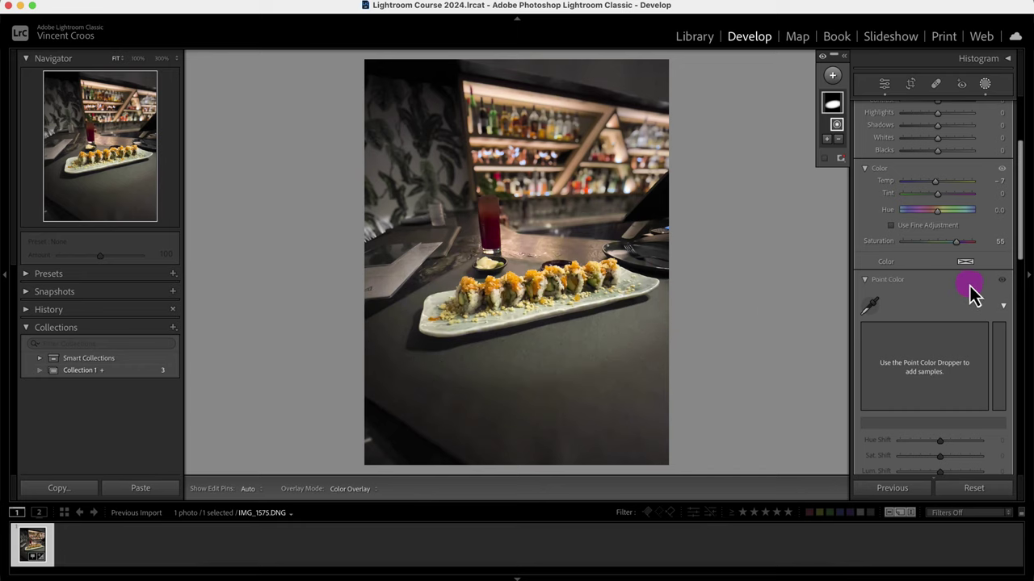
Step: Add a Point Color adjustment on the orange roe, boosting its saturation to about 18
left_click(869, 304)
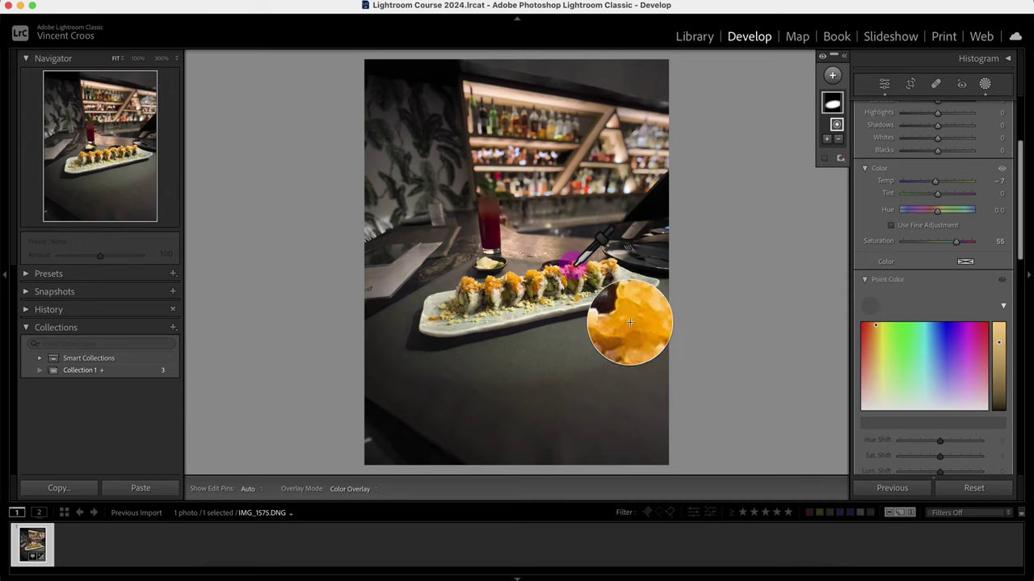
left_click(629, 322)
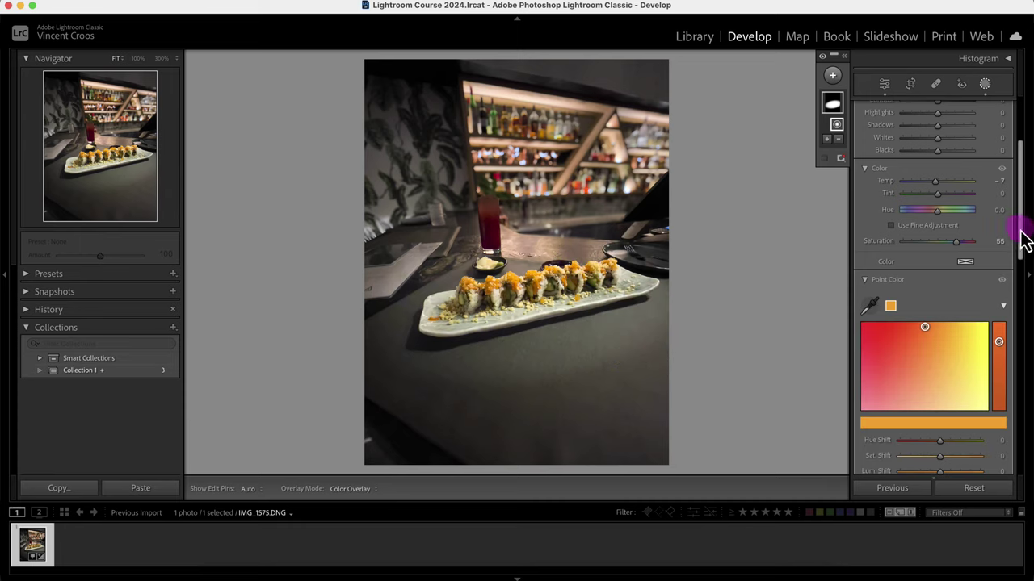
left_click_drag(1022, 238, 1019, 268)
left_click_drag(942, 361, 948, 378)
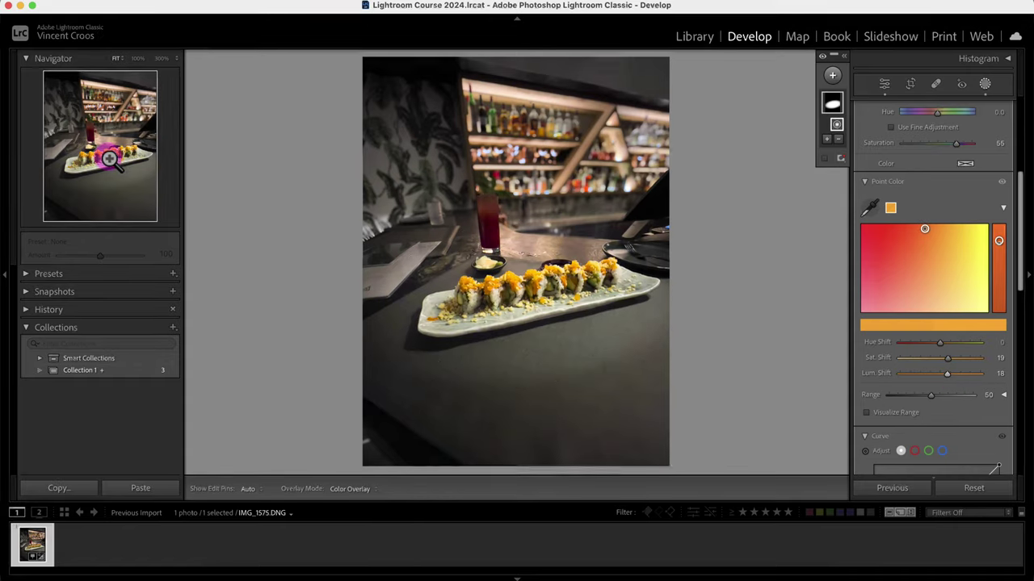
Step: Zoom in to 300% and pan over the sushi roll
left_click(108, 158)
key("z")
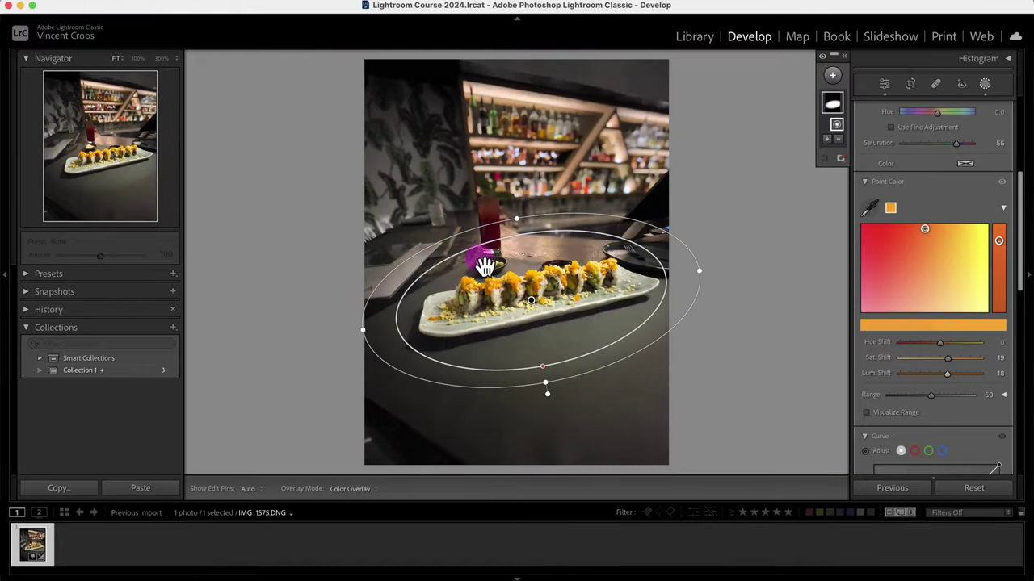
left_click(524, 263)
left_click_drag(589, 312, 549, 208)
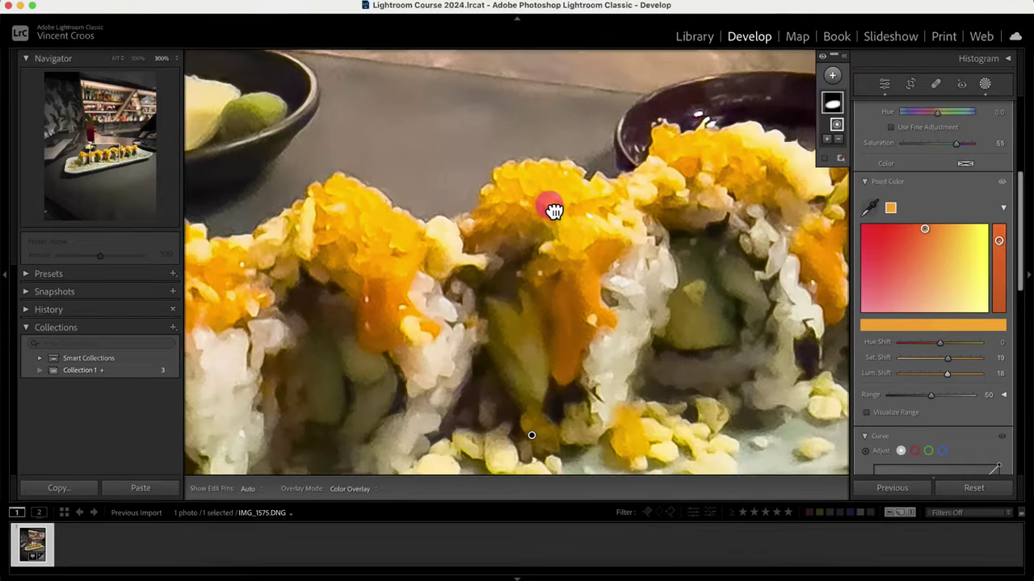
left_click_drag(1021, 209, 1022, 371)
left_click(979, 360)
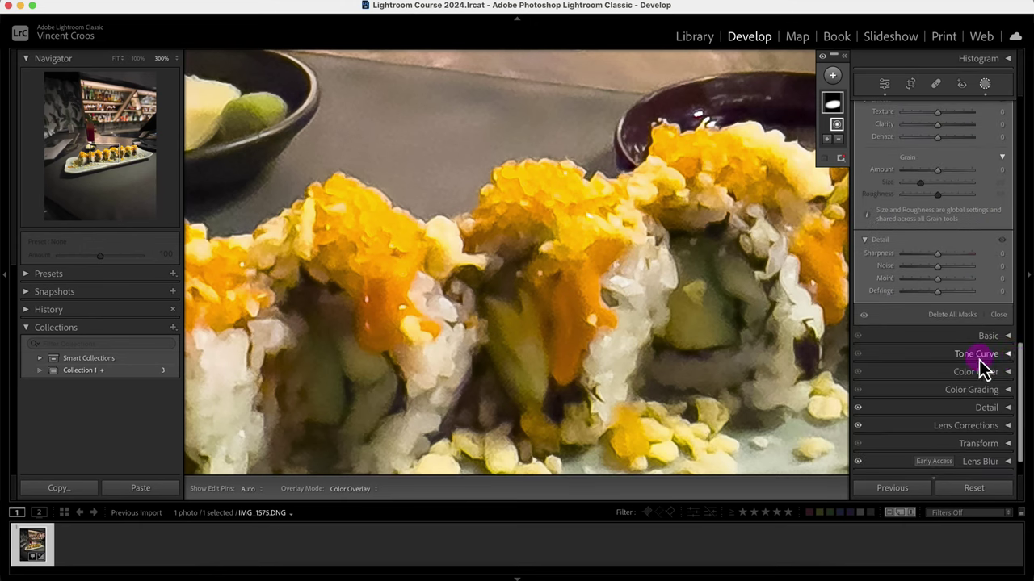
Step: Toggle the mask's adjustments off and on to compare, ending with them on
left_click(865, 316)
left_click(865, 316)
left_click(865, 315)
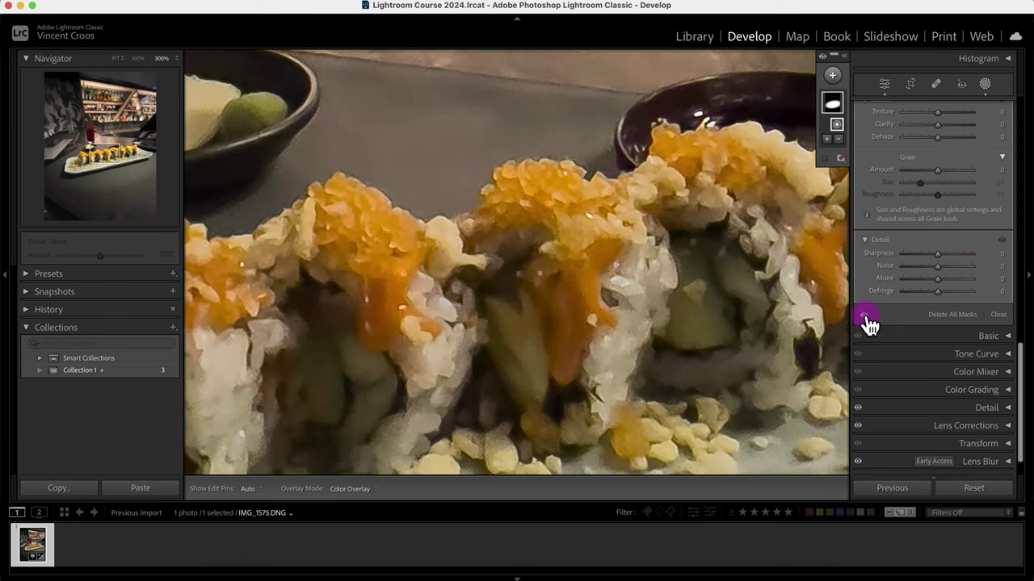
left_click(865, 315)
left_click(865, 316)
left_click(865, 316)
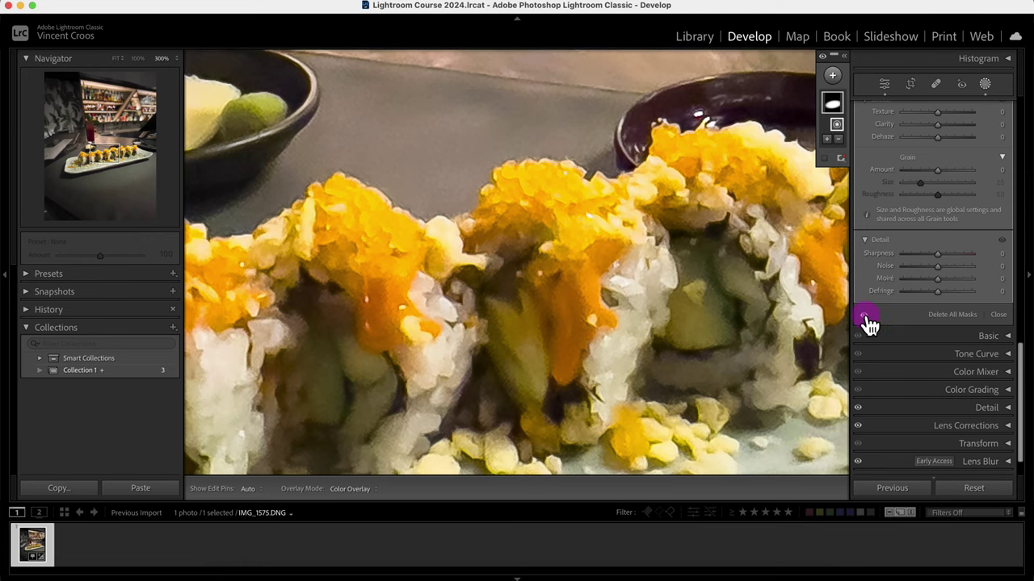
left_click(865, 315)
left_click(864, 316)
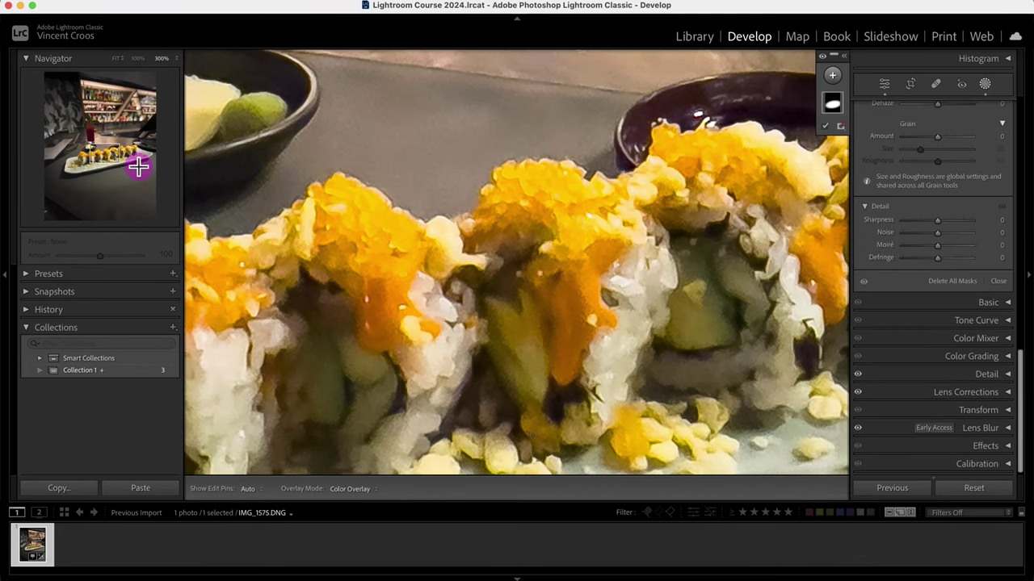
Step: Fit the photo, duplicate Mask 1 from its pin's menu, and nudge the copy upward
key("z")
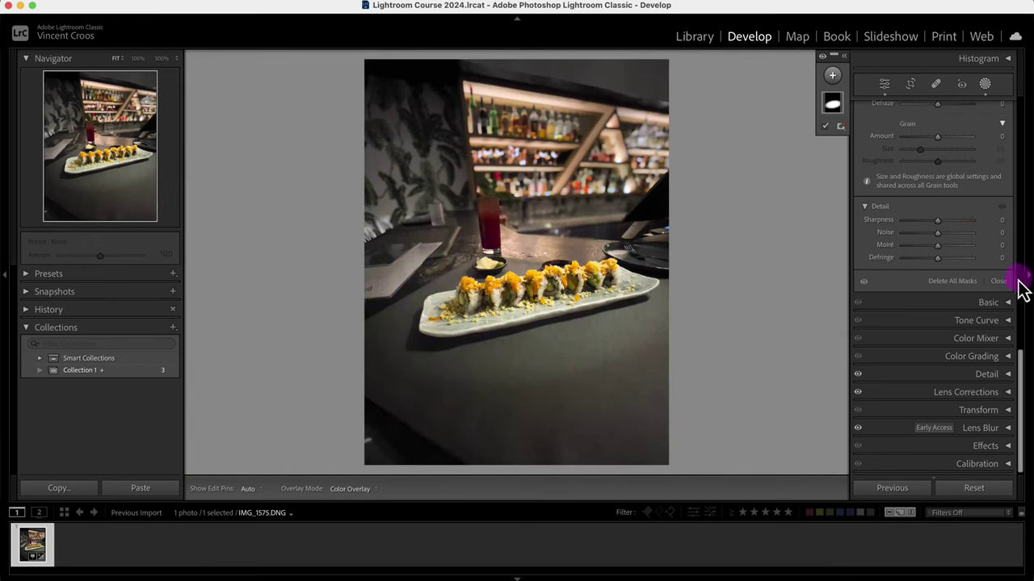
scroll(1021, 386, "up", 10)
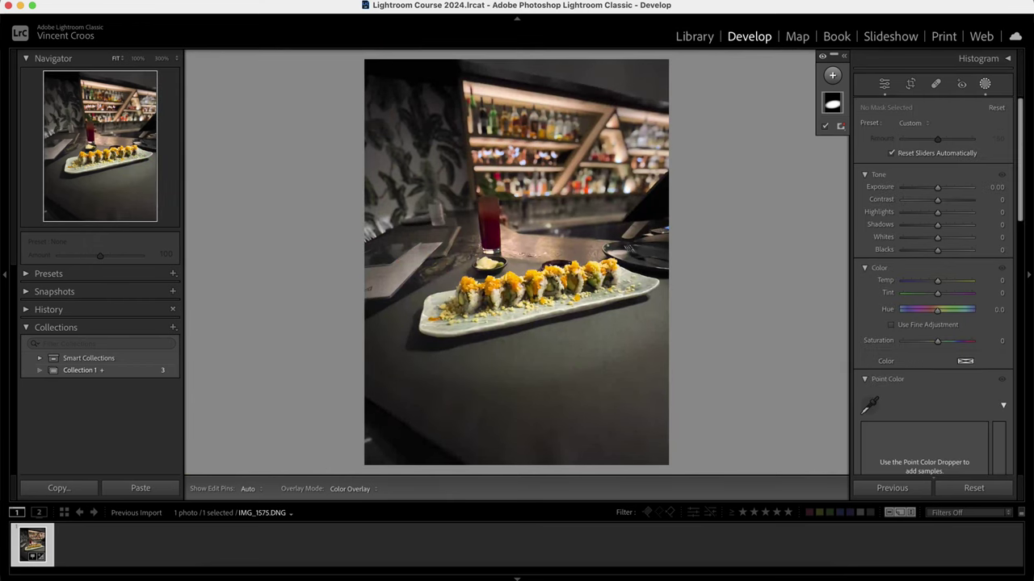
left_click(535, 307)
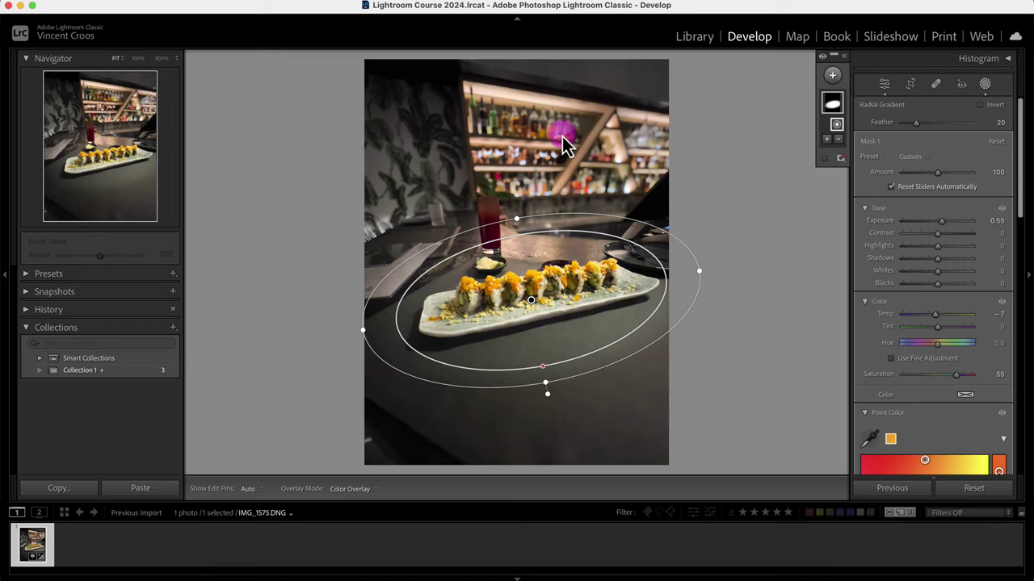
right_click(533, 301)
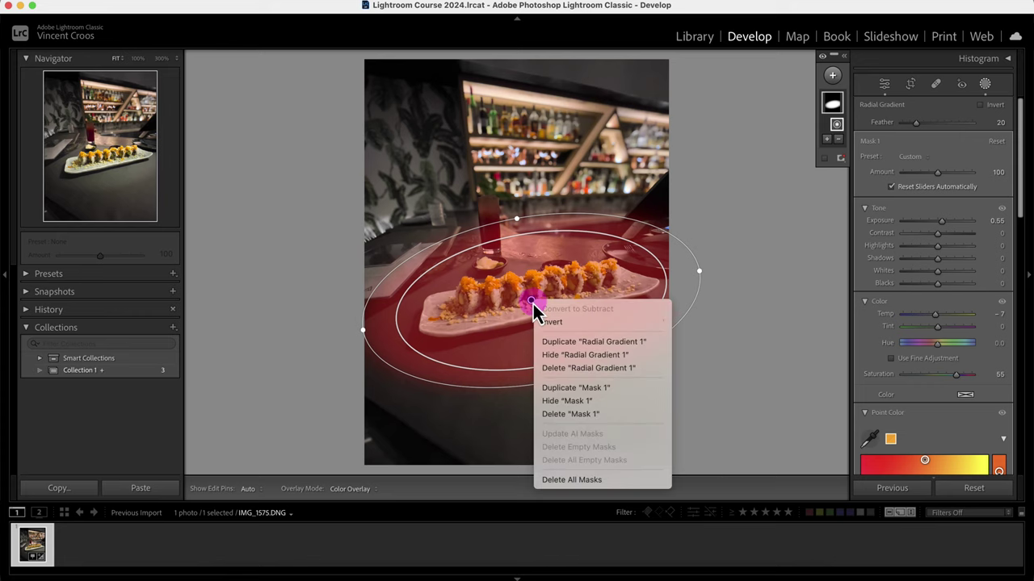
left_click(572, 390)
left_click_drag(538, 314, 529, 300)
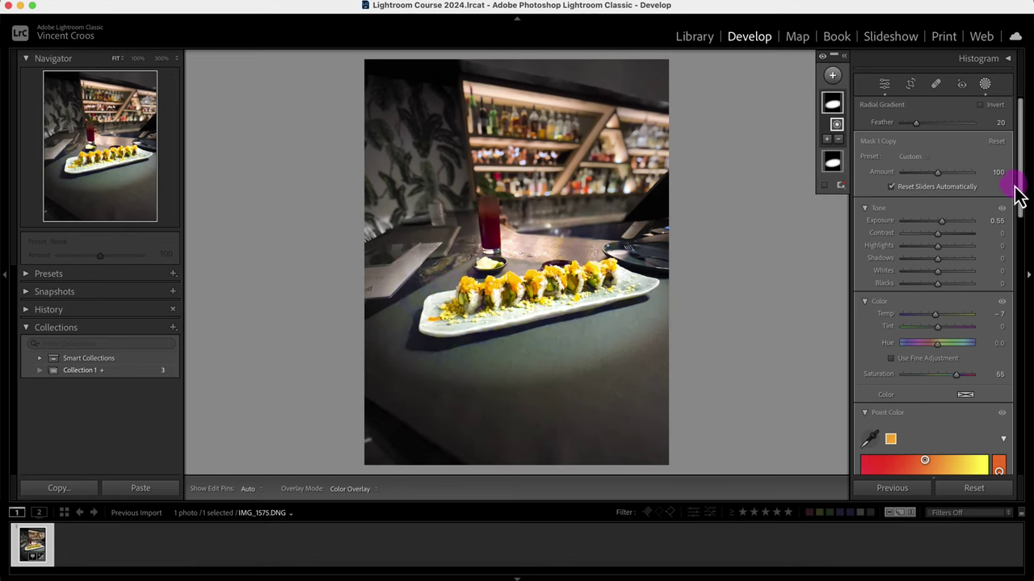
Step: Invert Mask 1 Copy so it covers the surroundings
left_click(980, 105)
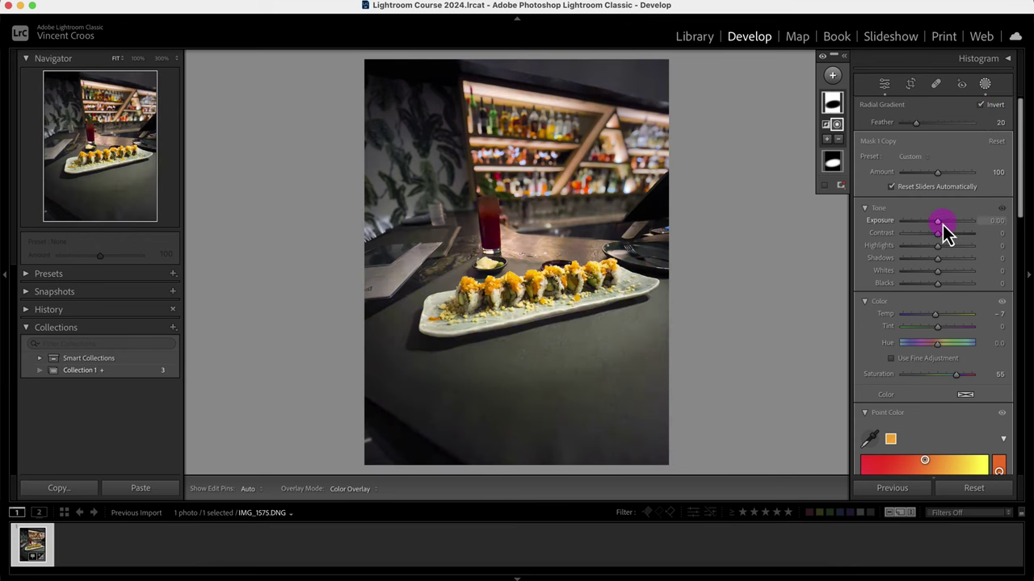
left_click_drag(1018, 213, 1019, 295)
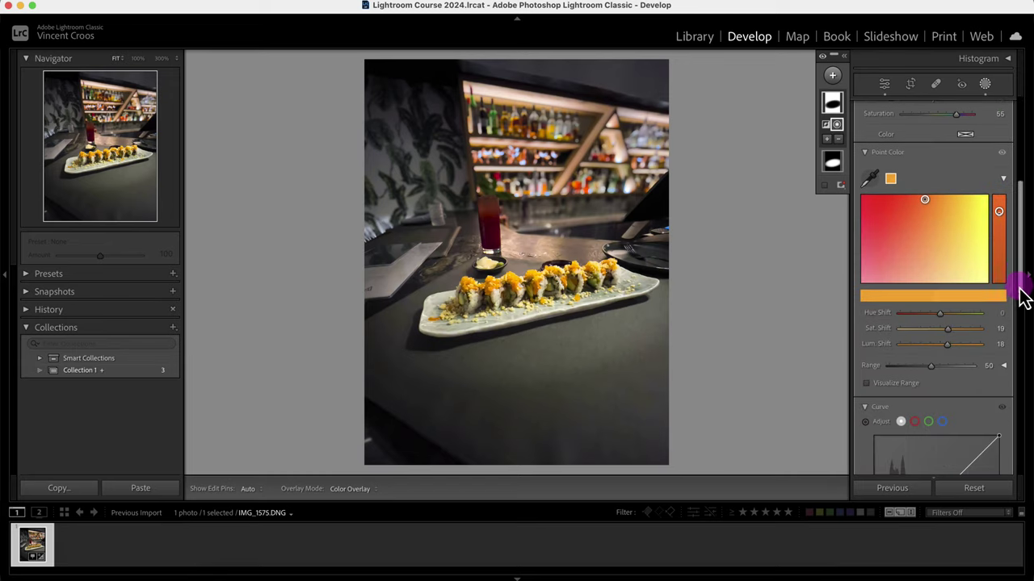
left_click_drag(1022, 260, 1015, 396)
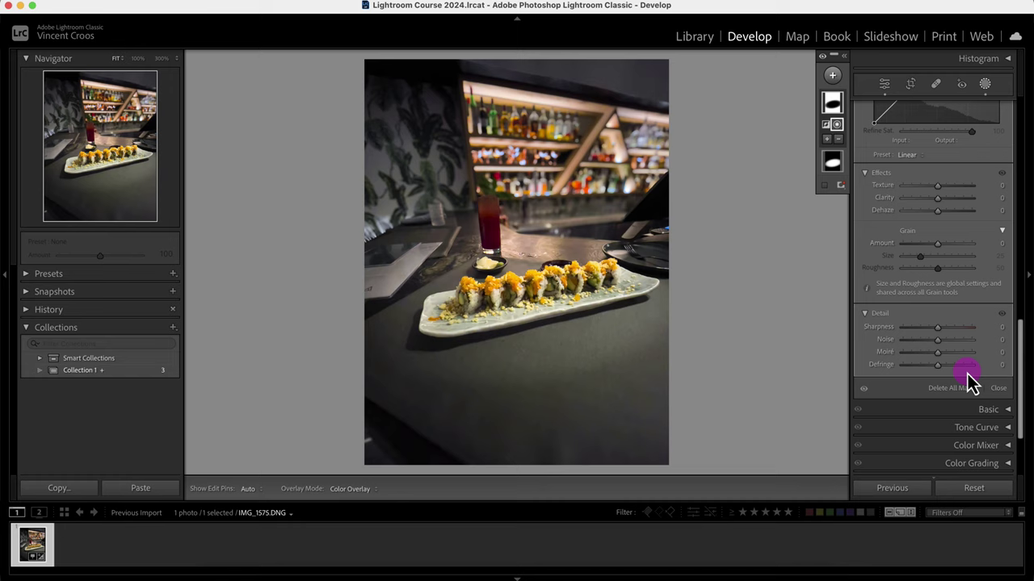
Step: Alt-reset the copy's effects, Tone, Color and Point Color sections back to zero
key("alt")
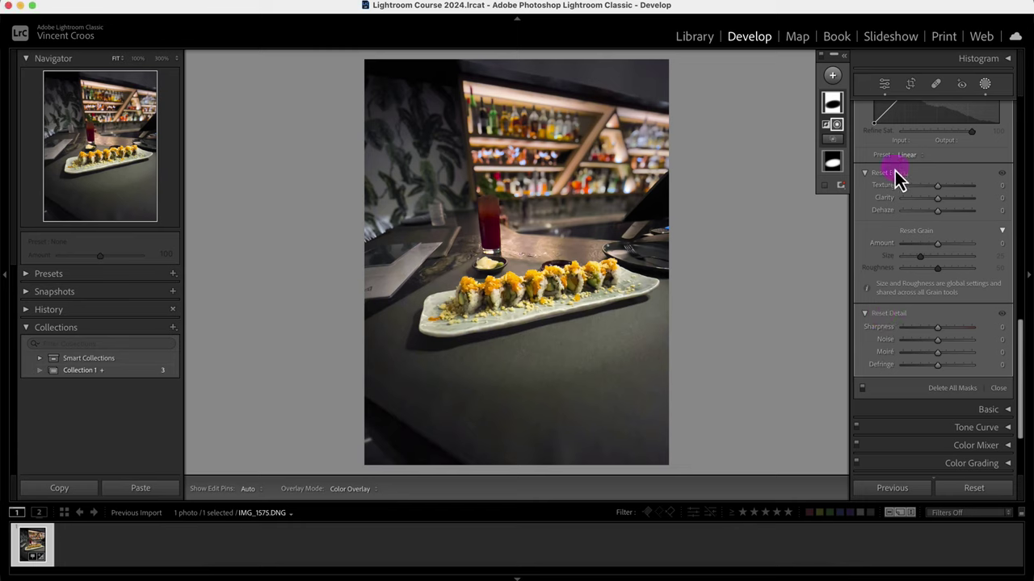
left_click(899, 175, "alt")
left_click_drag(1021, 394, 1019, 178)
key("alt")
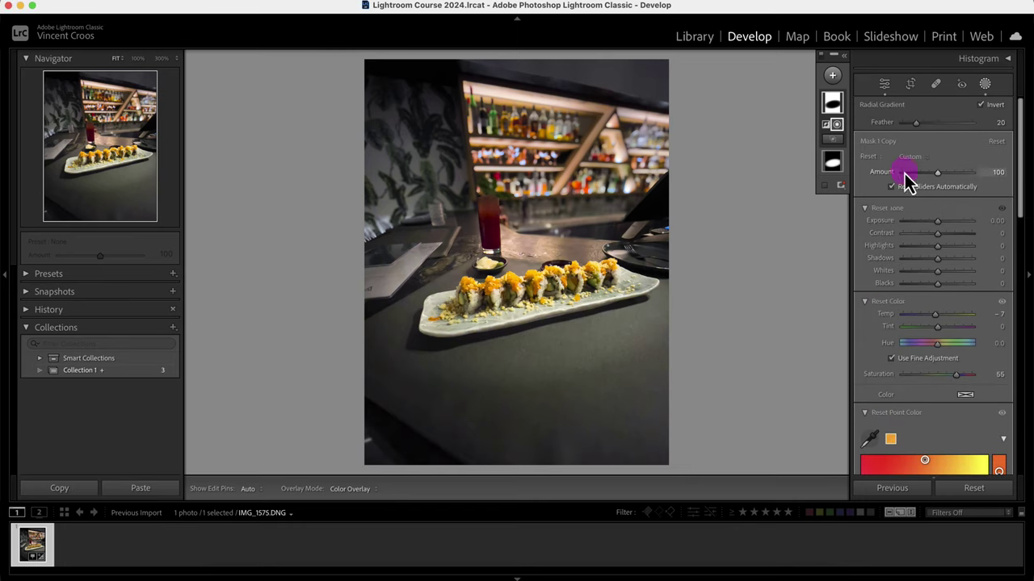
left_click(868, 158, "alt")
left_click(888, 306, "alt")
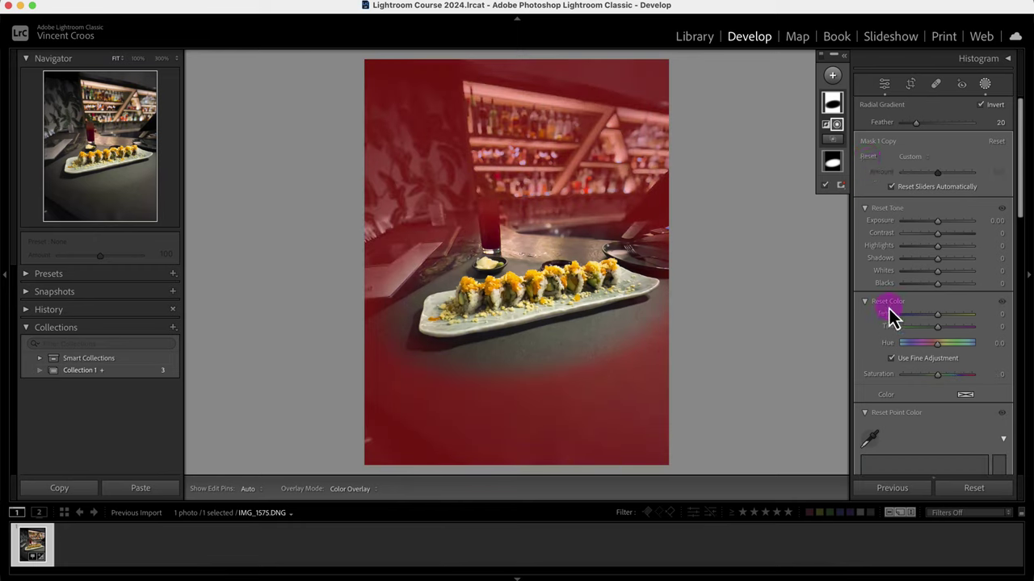
left_click(892, 418, "alt")
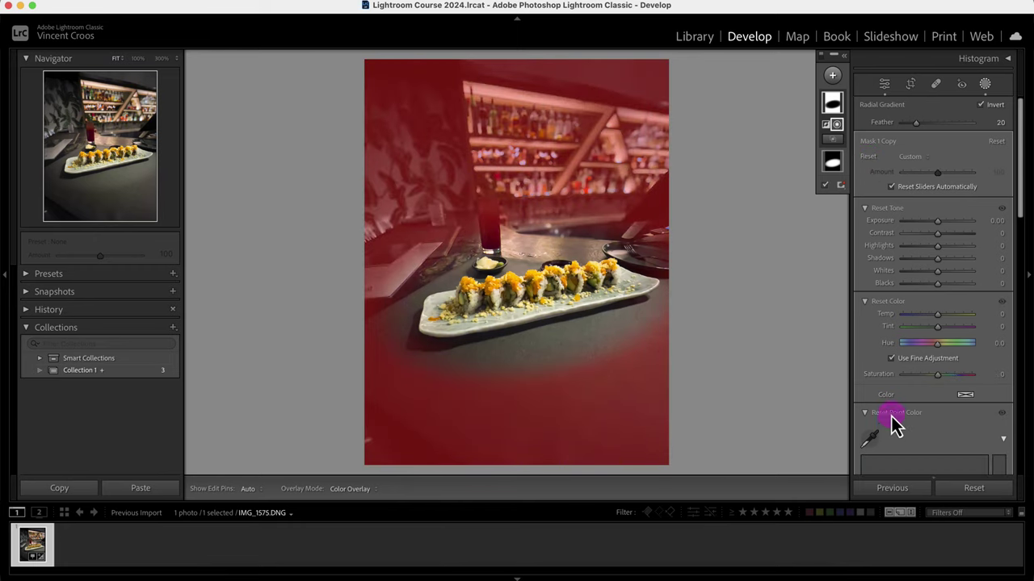
left_click(966, 415)
scroll(1021, 236, "down", 2)
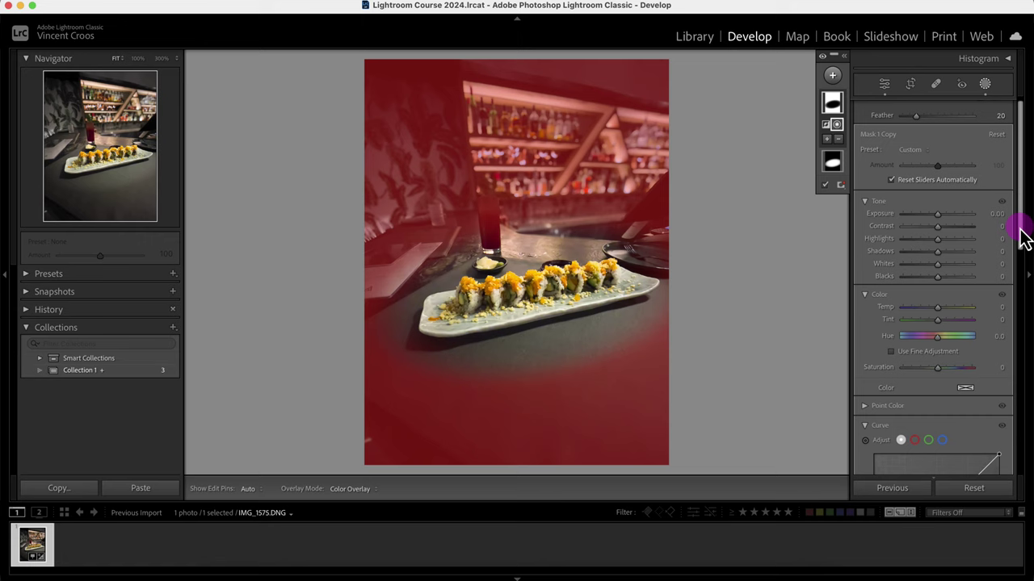
left_click_drag(1021, 235, 1021, 222)
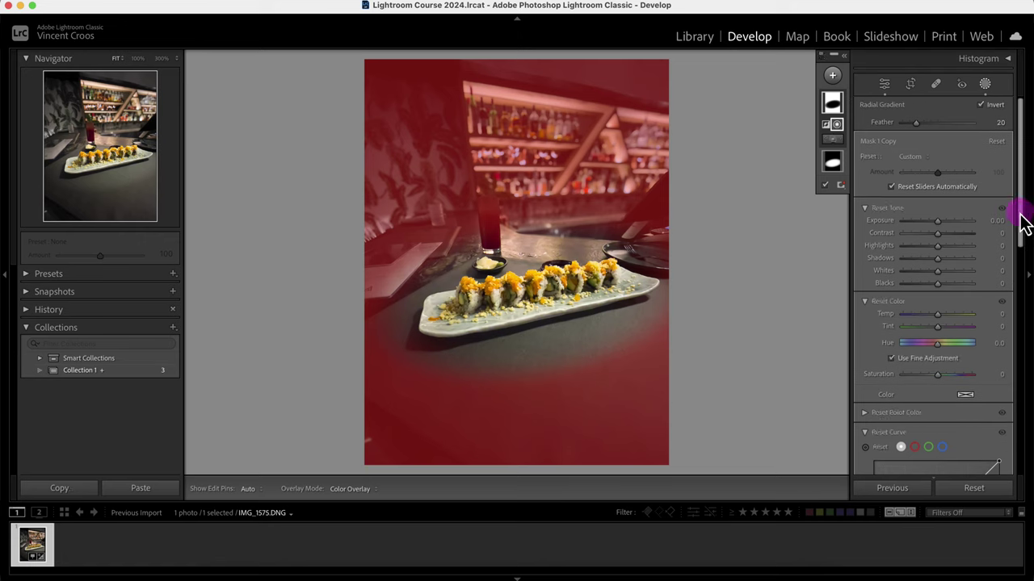
left_click(997, 142)
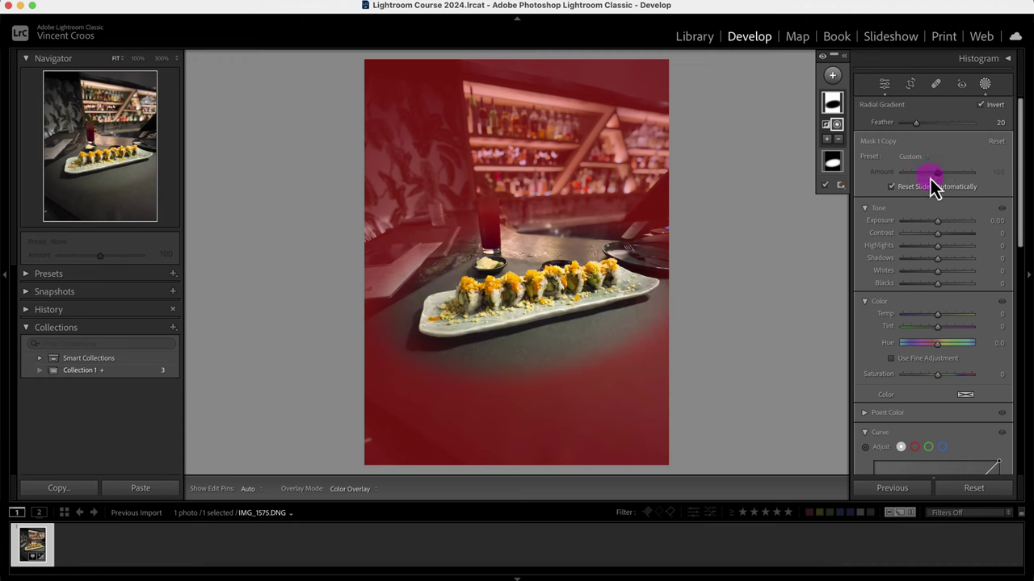
Step: Darken the inverted mask's surroundings with Exposure −0.21, Highlights −30 and Whites −38
mouse_move(1022, 238)
left_mouse_down()
mouse_move(1010, 300)
mouse_move(1015, 377)
mouse_move(1021, 236)
left_mouse_up()
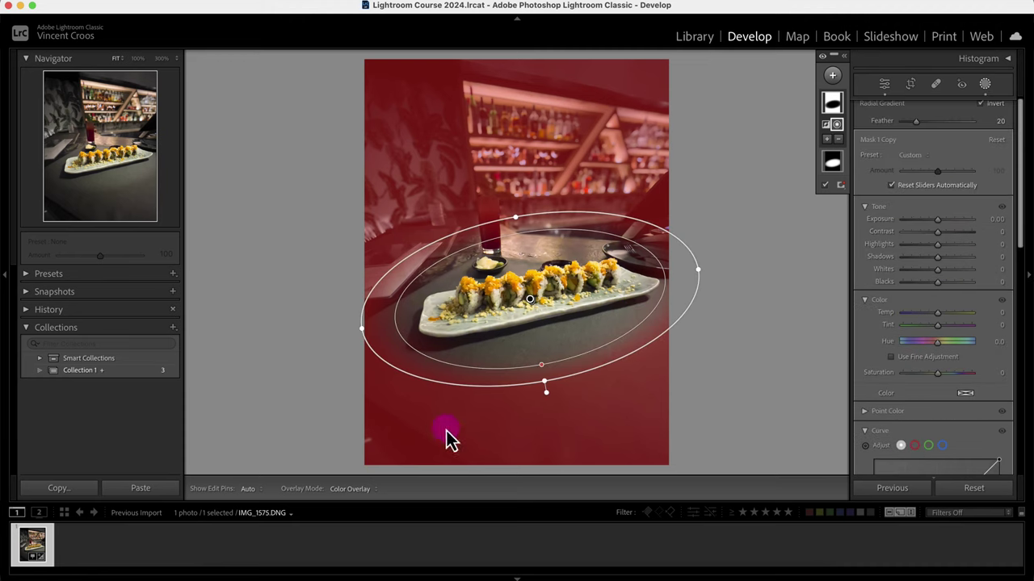
left_click_drag(937, 223, 926, 283)
scroll(1022, 267, "down", 2)
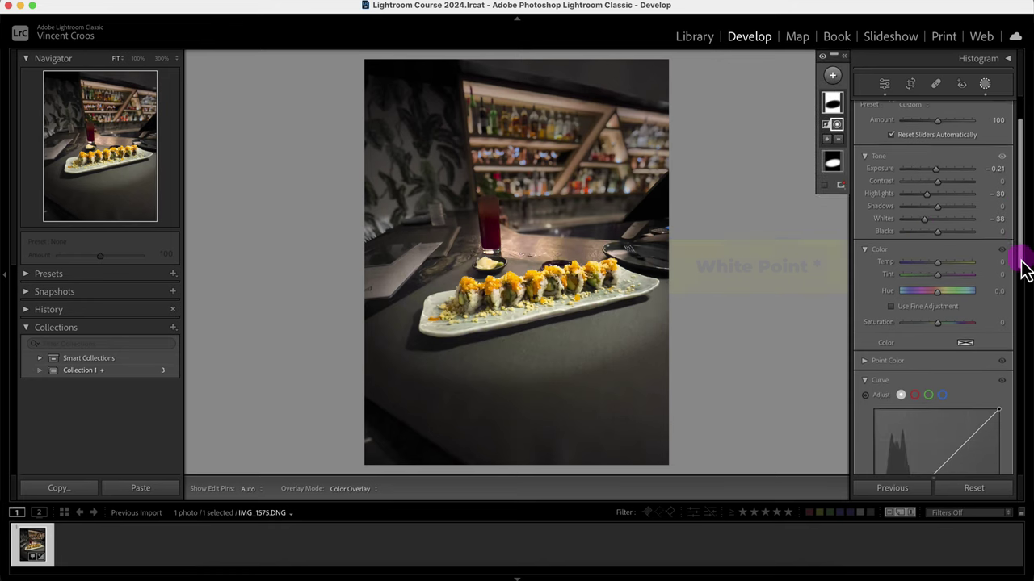
scroll(1022, 267, "down", 2)
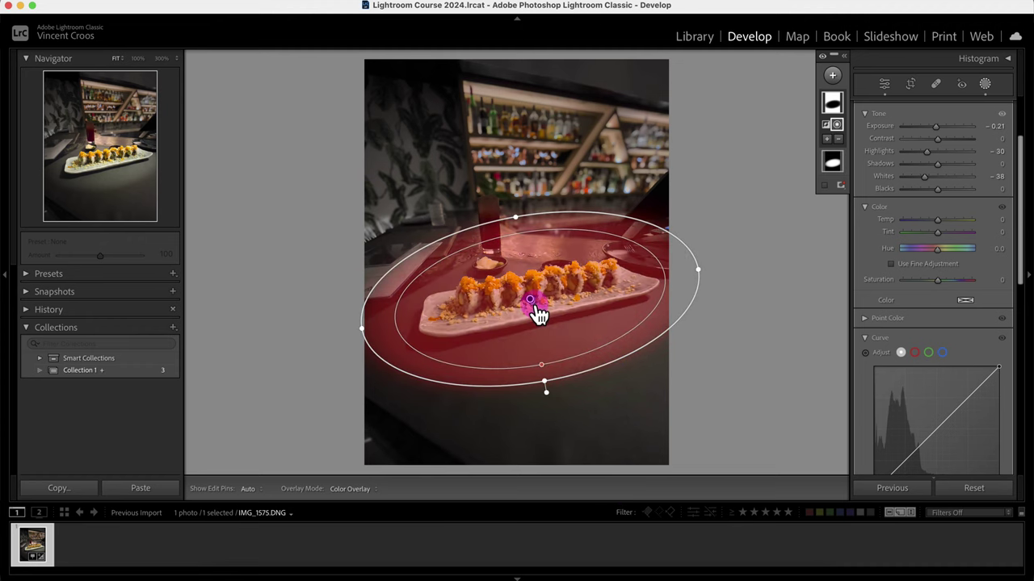
Step: Select Mask 1's radial gradient, make it taller and wider, and pull its inner feather edge closer to the roll
left_click(533, 304)
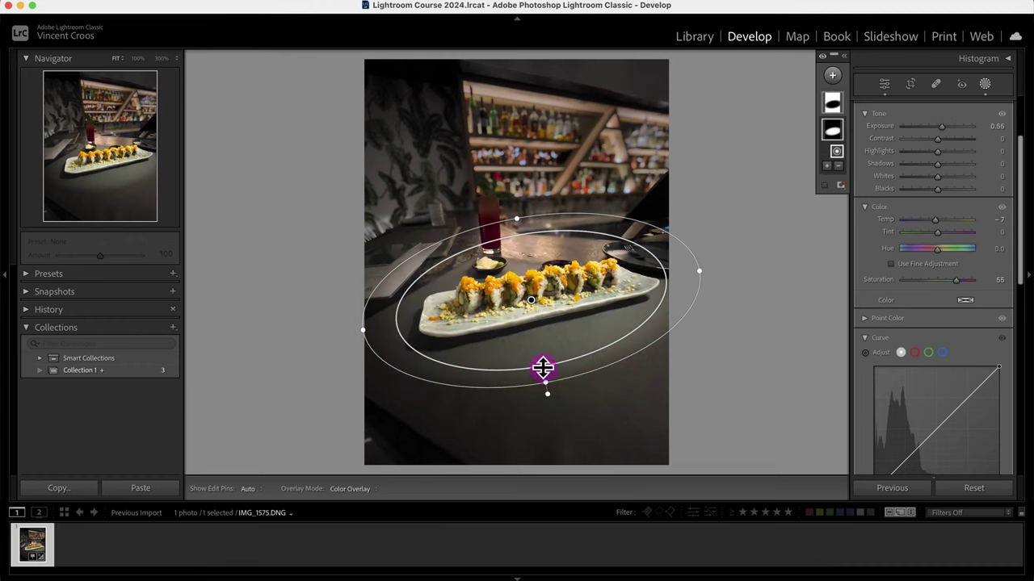
left_click_drag(547, 393, 550, 416)
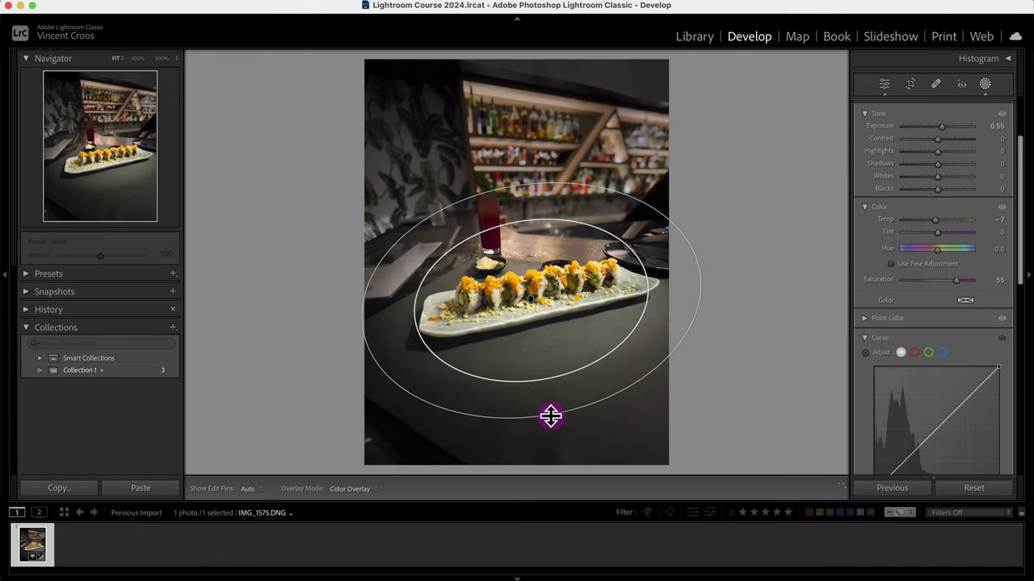
left_click_drag(361, 331, 329, 331)
left_click_drag(543, 383, 540, 370)
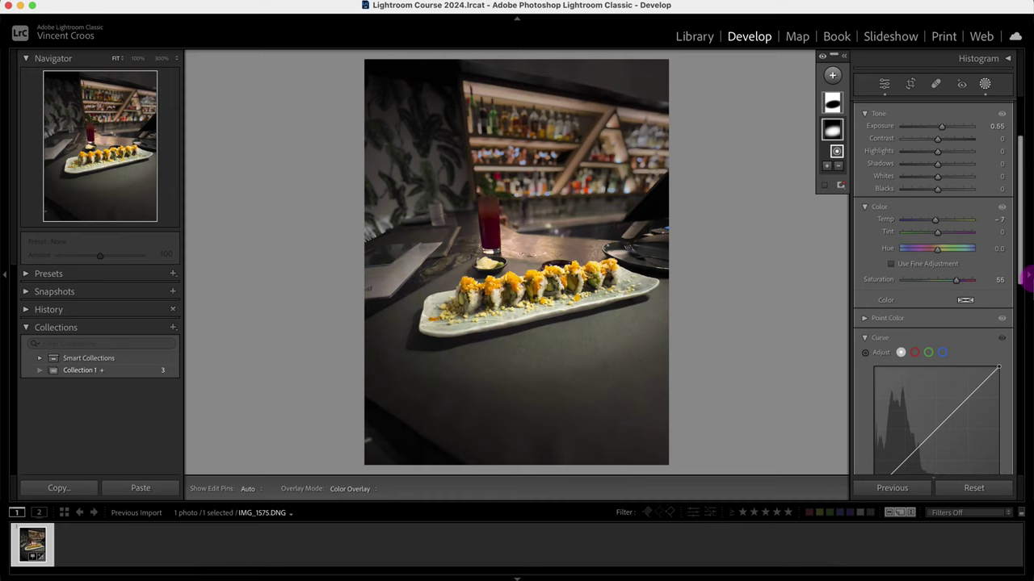
left_click_drag(1022, 269, 1019, 461)
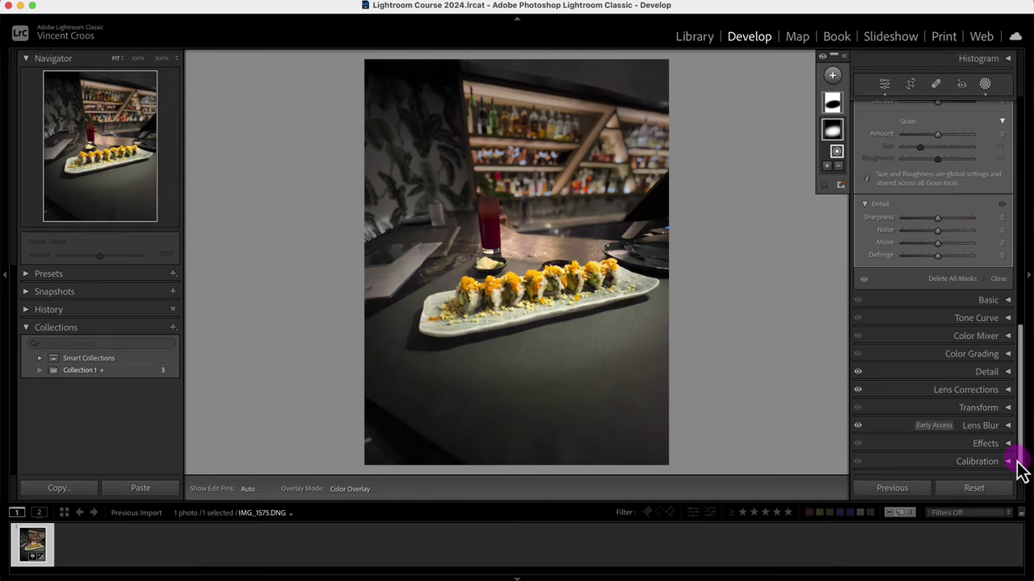
left_click_drag(1019, 469, 1022, 294)
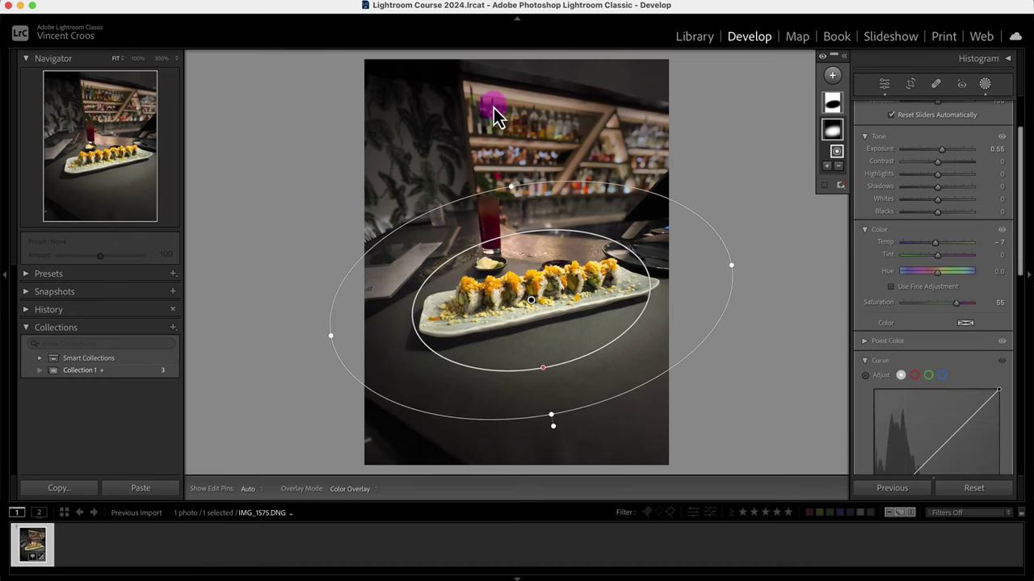
Step: Lay a linear gradient over the top bar, tilted to follow it with a tight feather, at Highlights −35
left_click(832, 76)
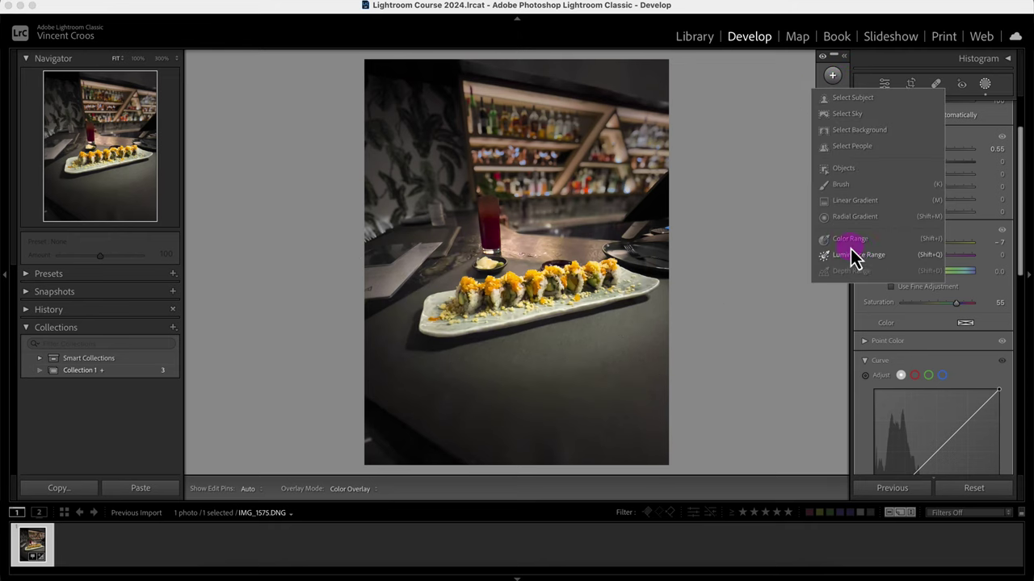
left_click(849, 205)
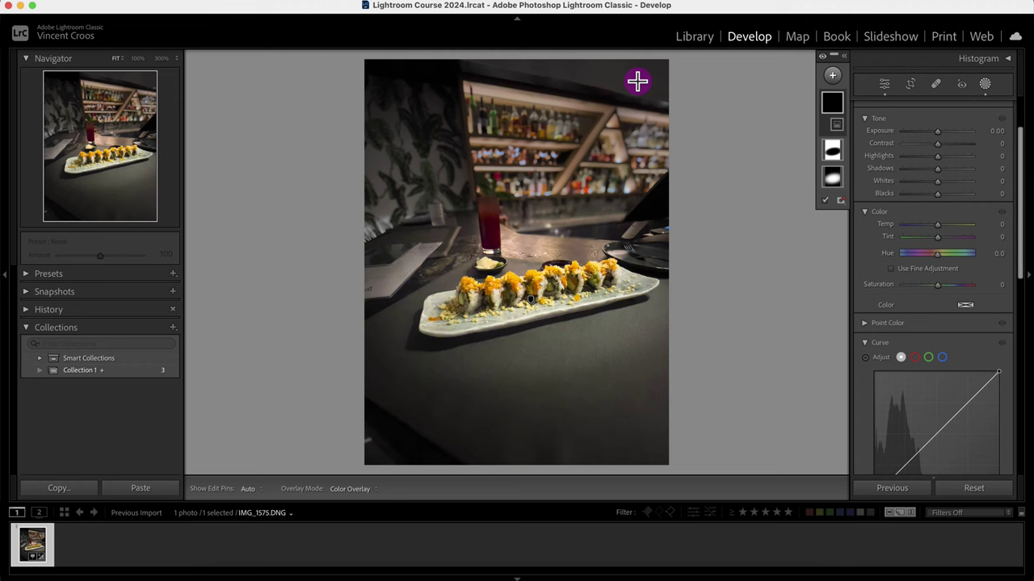
left_click_drag(637, 81, 589, 238)
left_click_drag(619, 162, 572, 185)
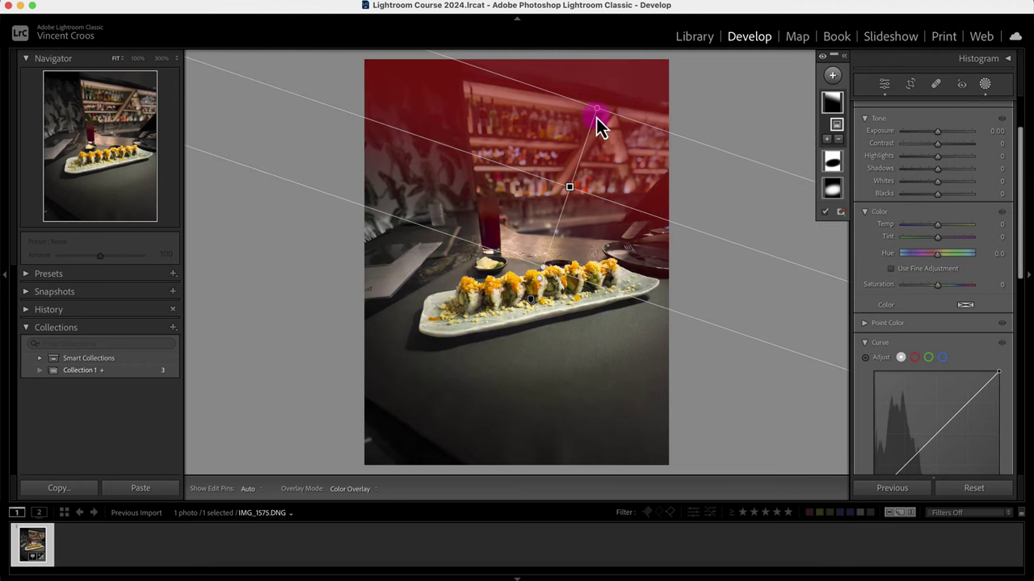
left_click_drag(598, 126, 567, 213)
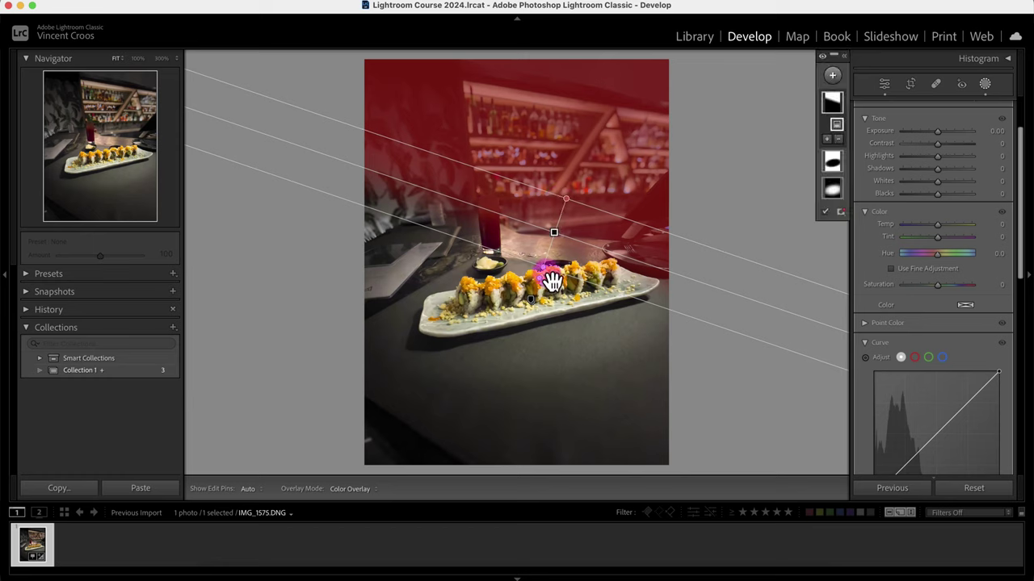
left_click_drag(549, 269, 549, 221)
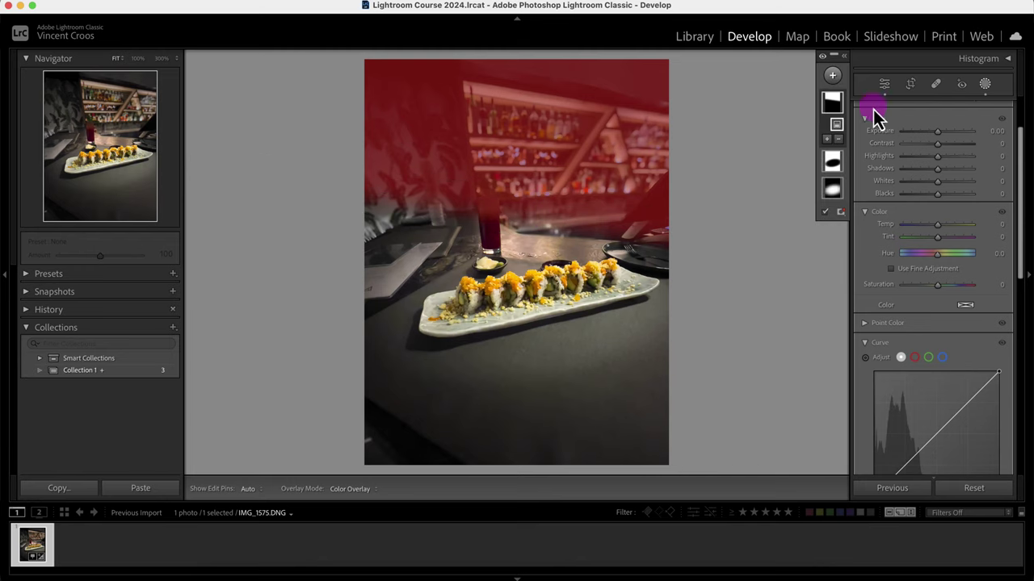
left_click_drag(939, 137, 926, 161)
double_click(935, 136)
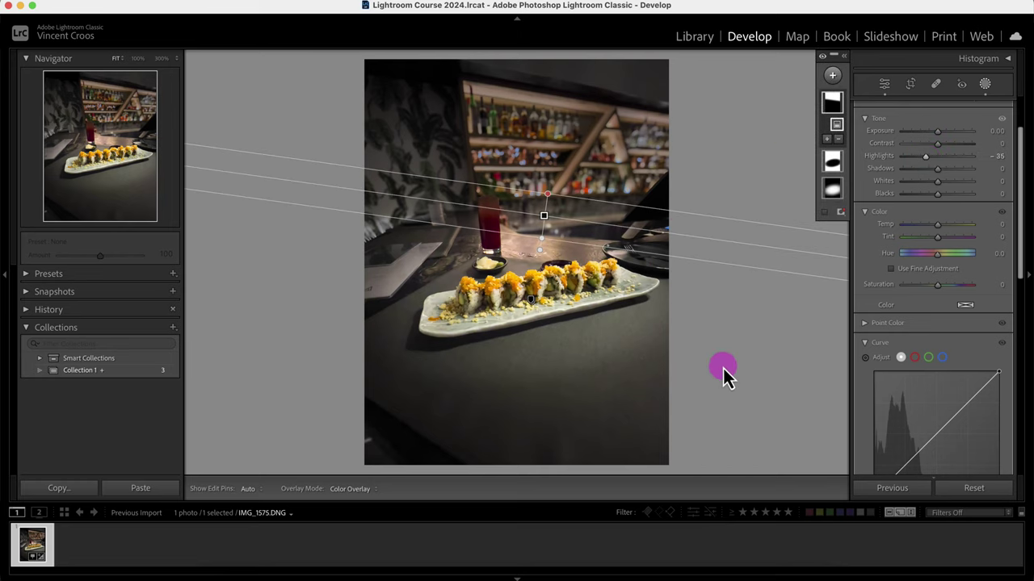
key("backslash")
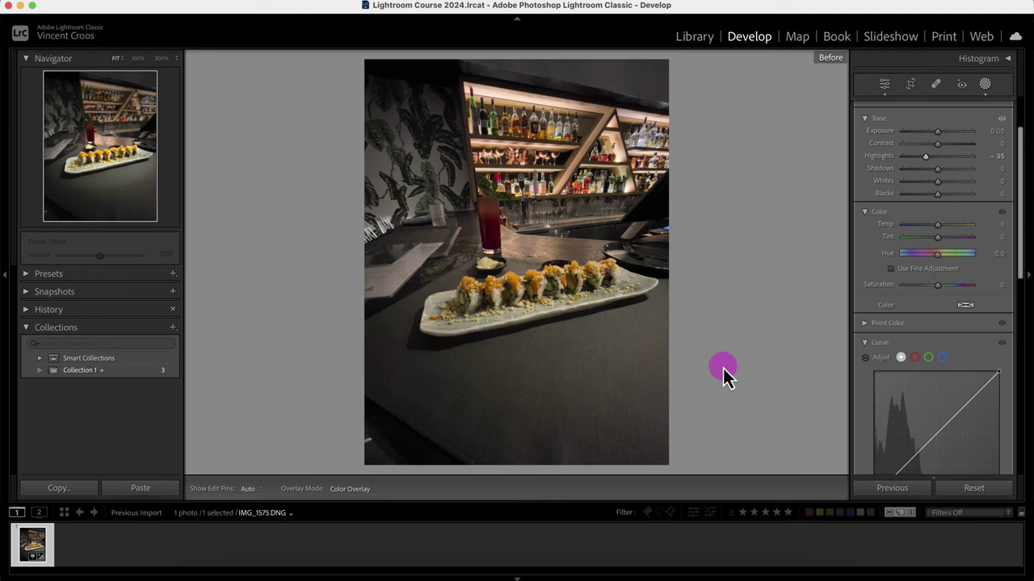
key("backslash")
key("backslash")
key("backslash")
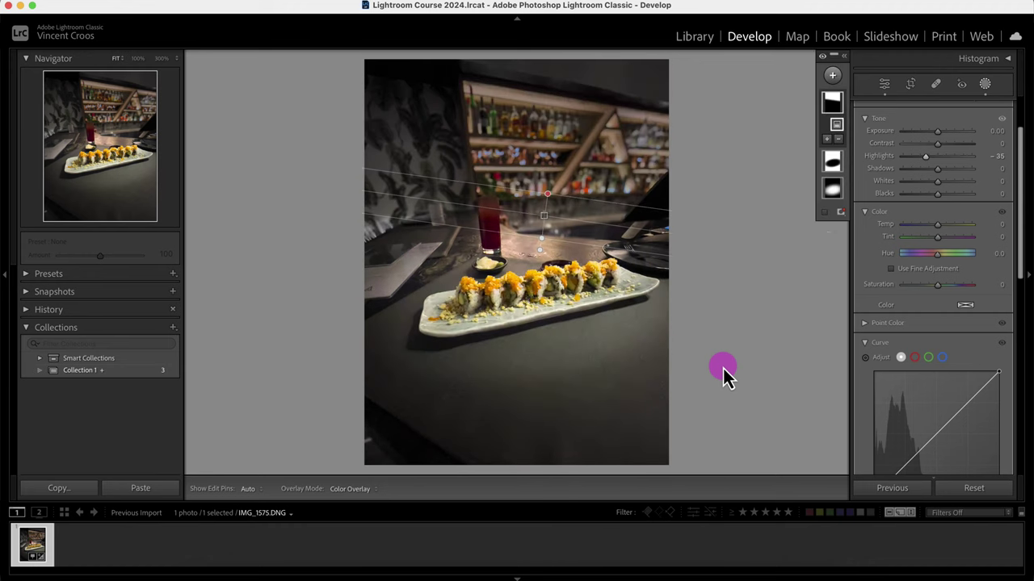
key("backslash")
key("backslash")
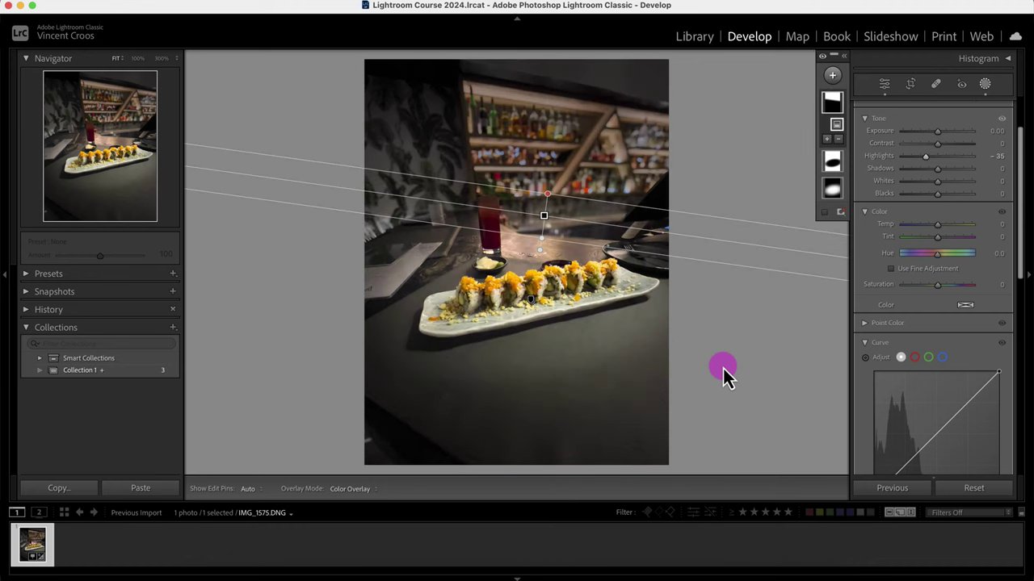
key("backslash")
key("backslash")
left_click(338, 266)
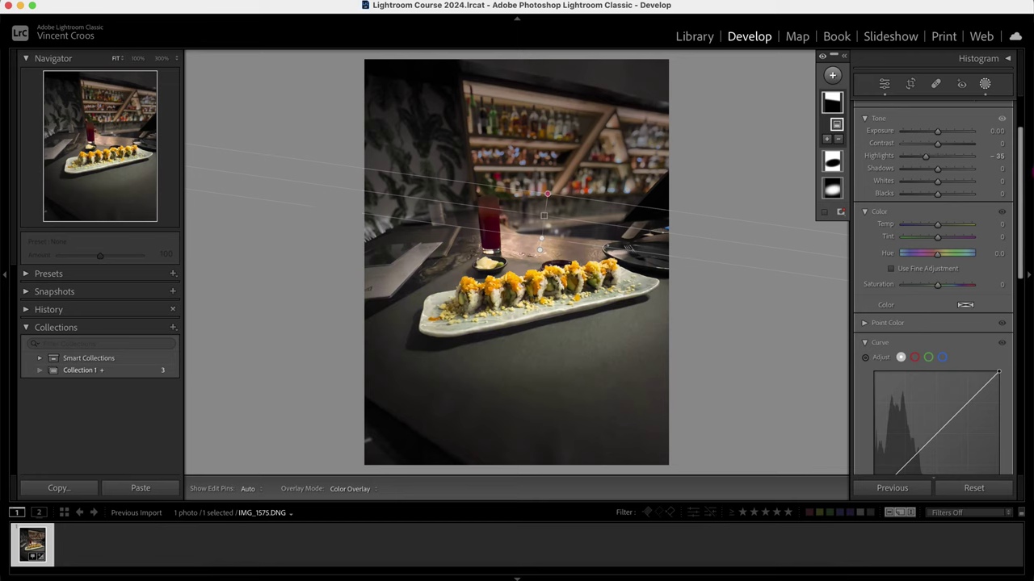
Step: Switch to the Healing tool in Heal mode and remove the spot in the lower-left corner
left_click_drag(1022, 162, 1023, 121)
left_click(939, 87)
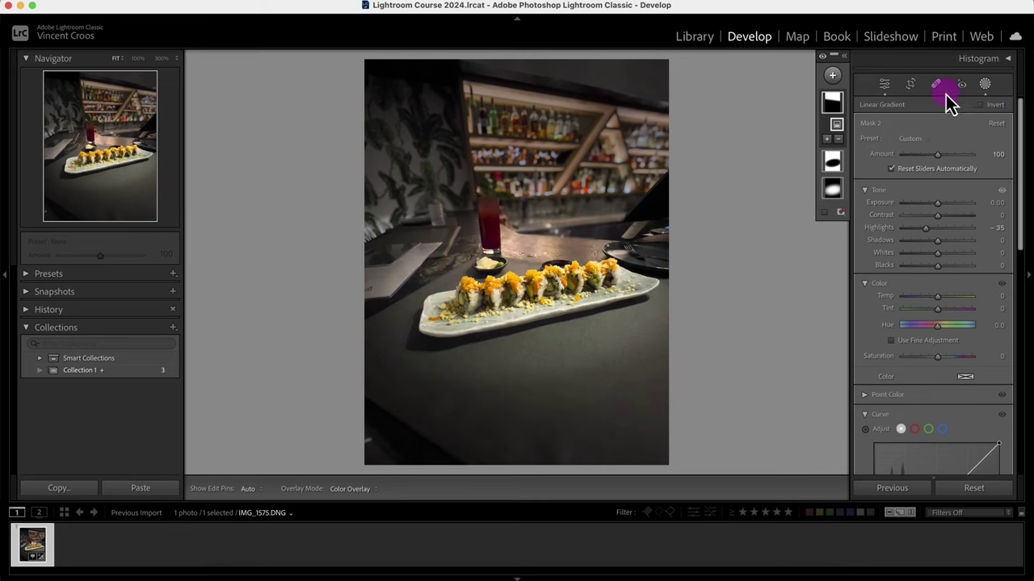
left_click(704, 258)
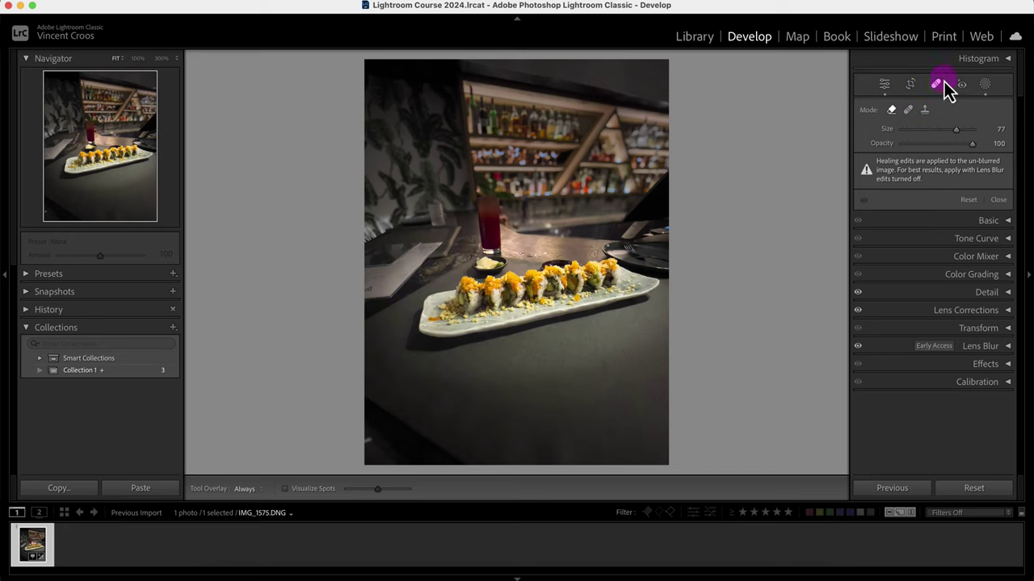
left_click(889, 113)
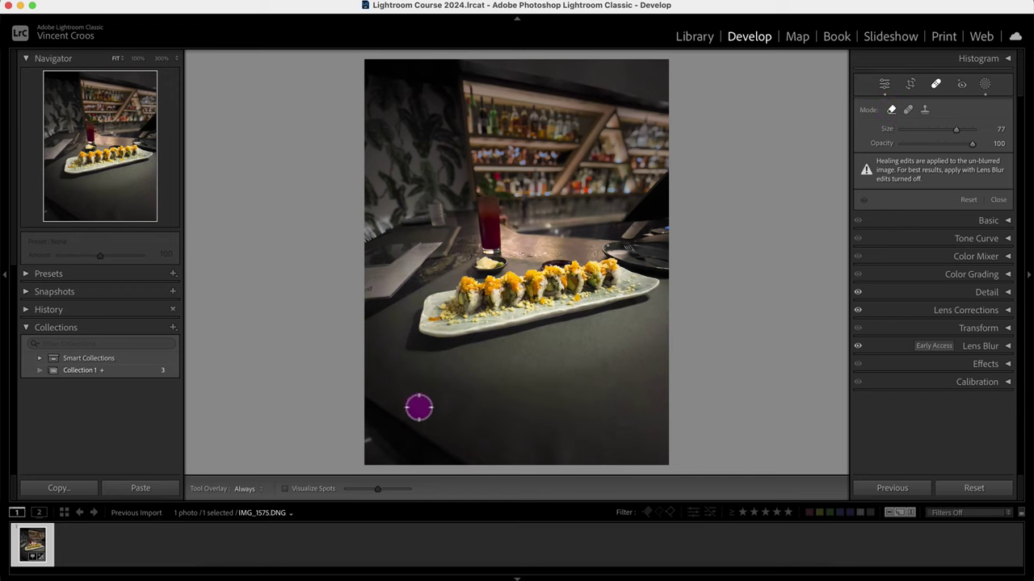
left_click(375, 441)
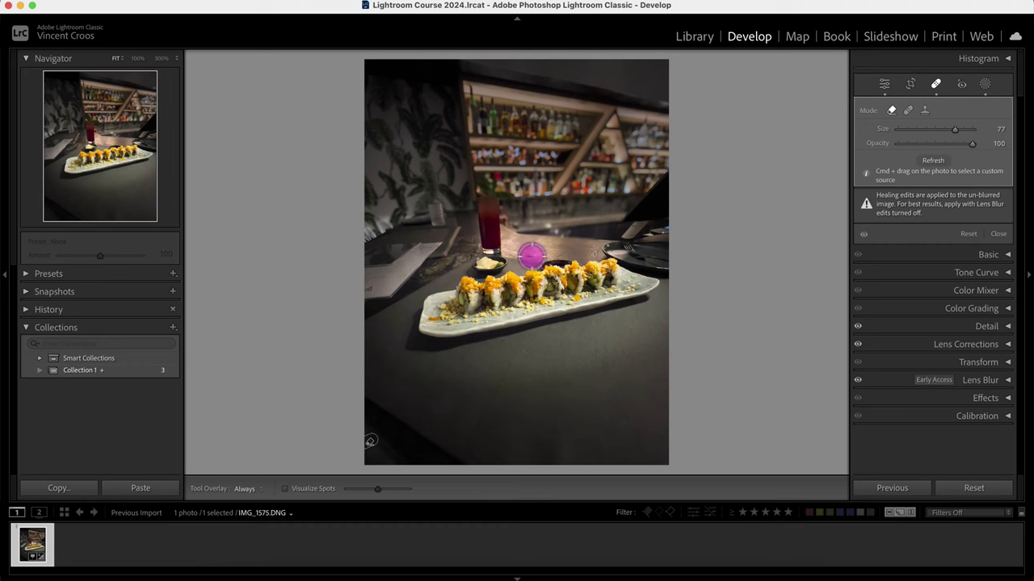
Step: At 300% zoom, heal the water spots on the counter by the glass, sourcing clean counter, then return to Fit
left_click(109, 142)
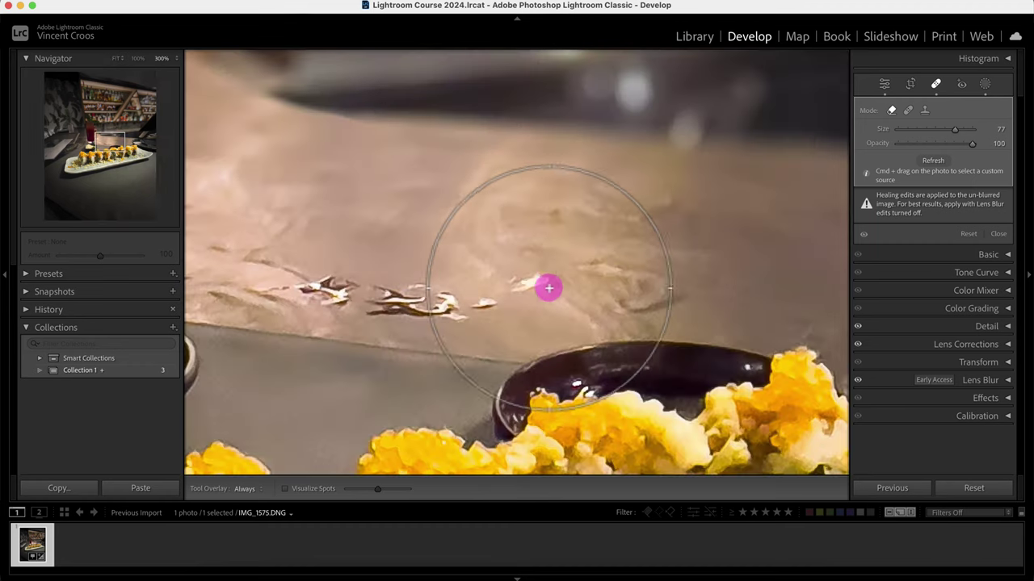
left_click_drag(334, 273, 525, 289)
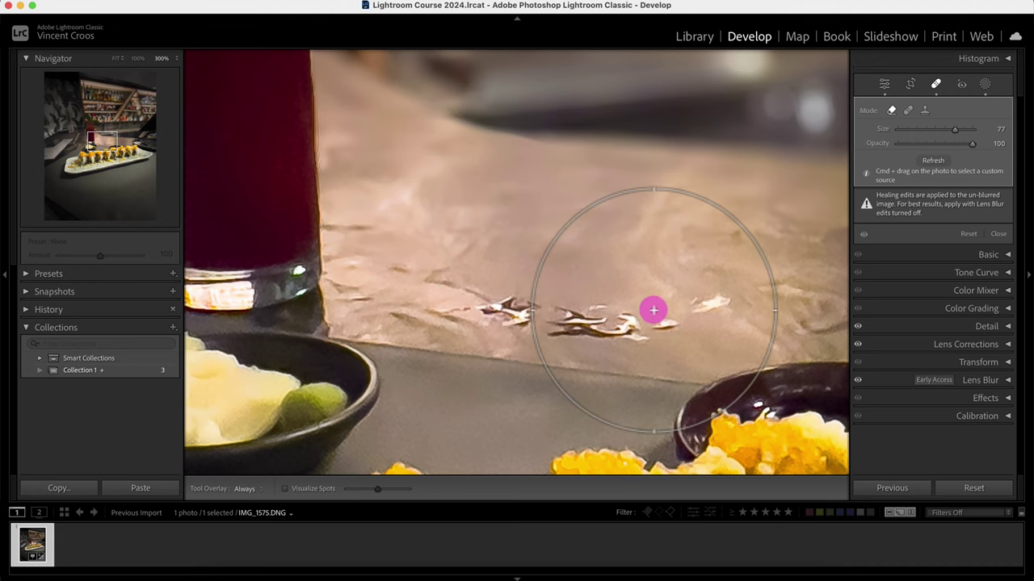
scroll(656, 308, "down", 5)
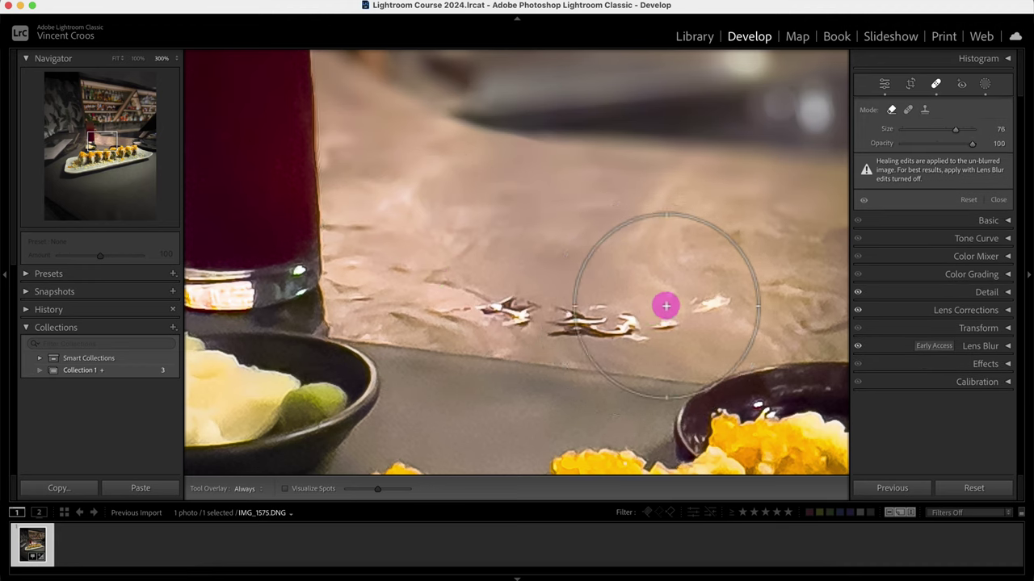
scroll(695, 305, "down", 4)
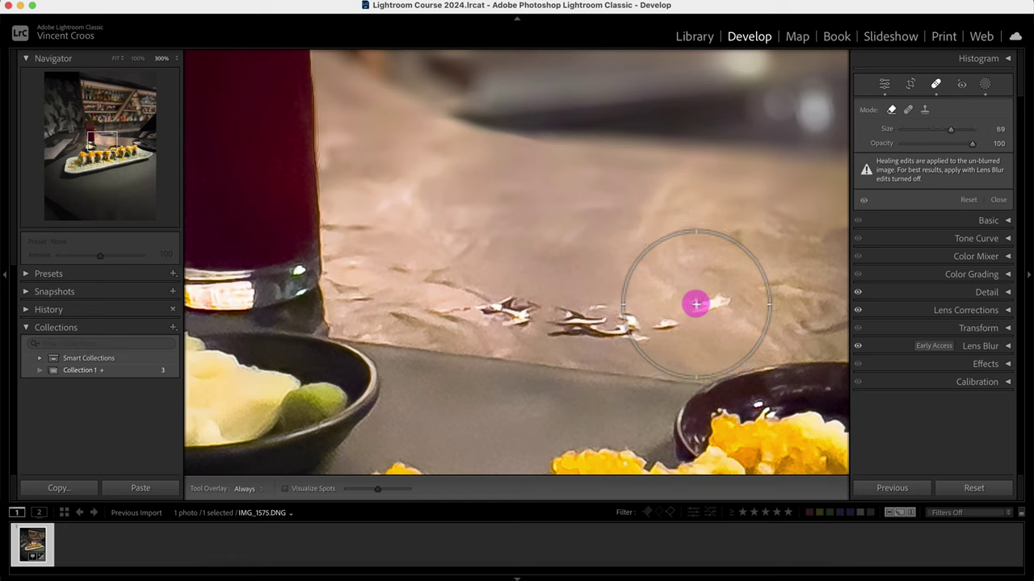
scroll(696, 304, "down", 2)
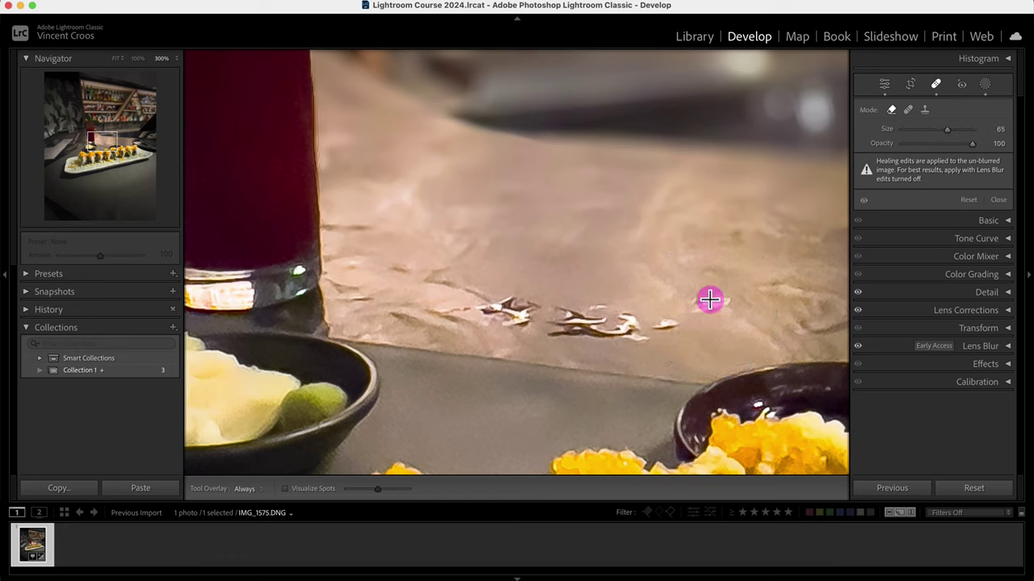
left_click_drag(723, 295, 461, 293)
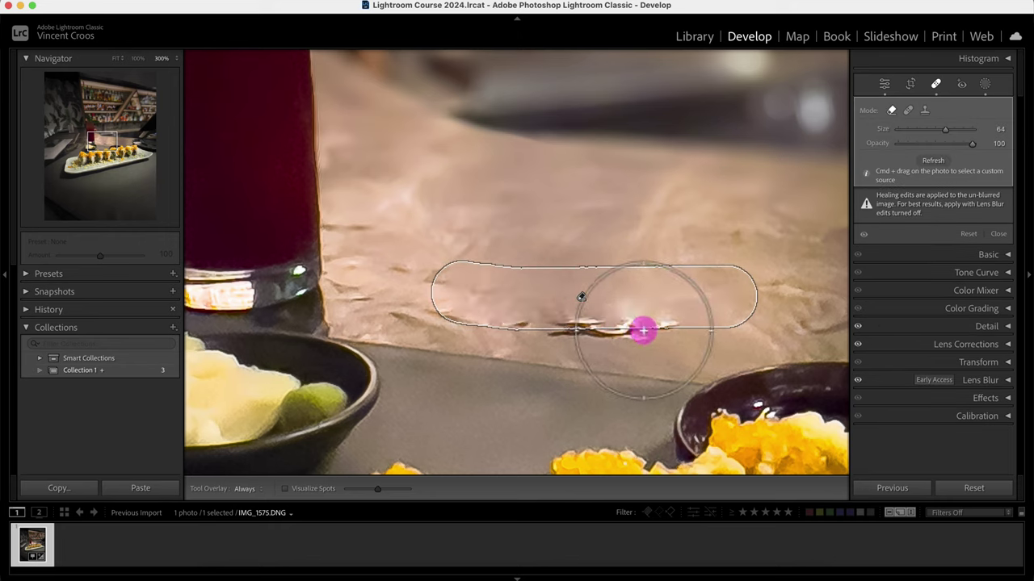
left_click(457, 301)
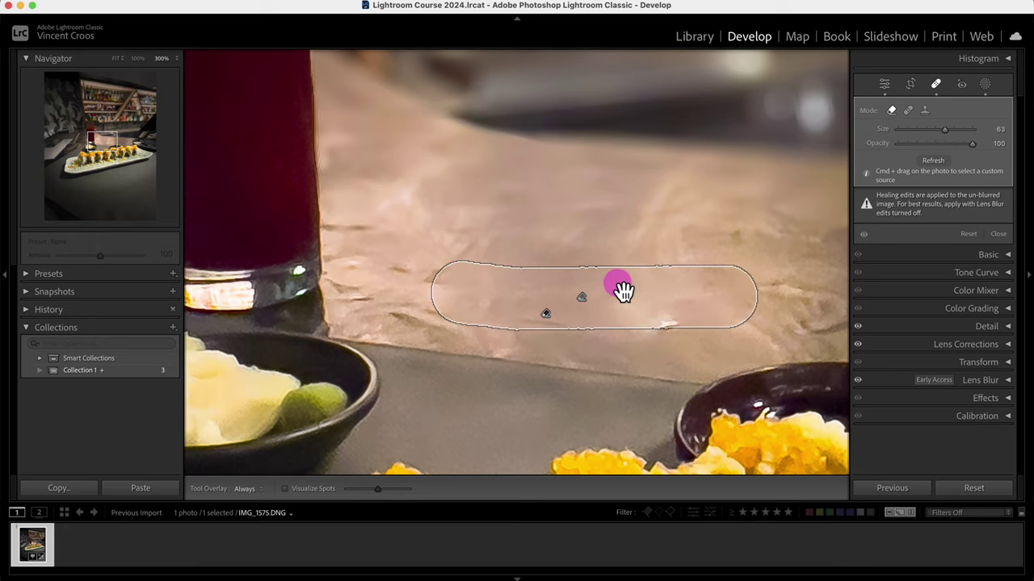
mouse_move(618, 291)
left_mouse_down()
mouse_move(614, 221)
mouse_move(502, 251)
mouse_move(578, 240)
mouse_move(566, 224)
left_mouse_up()
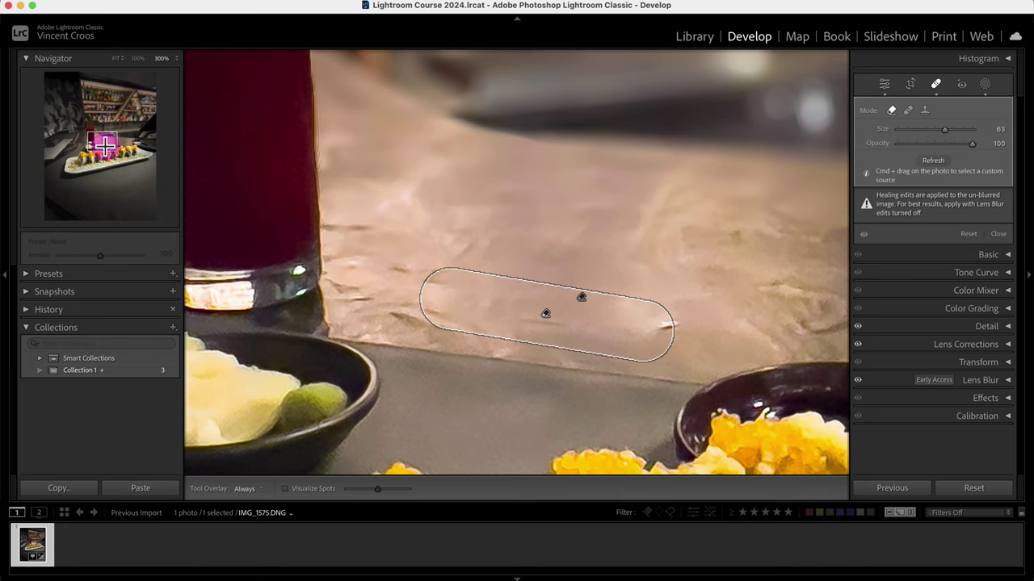
key("z")
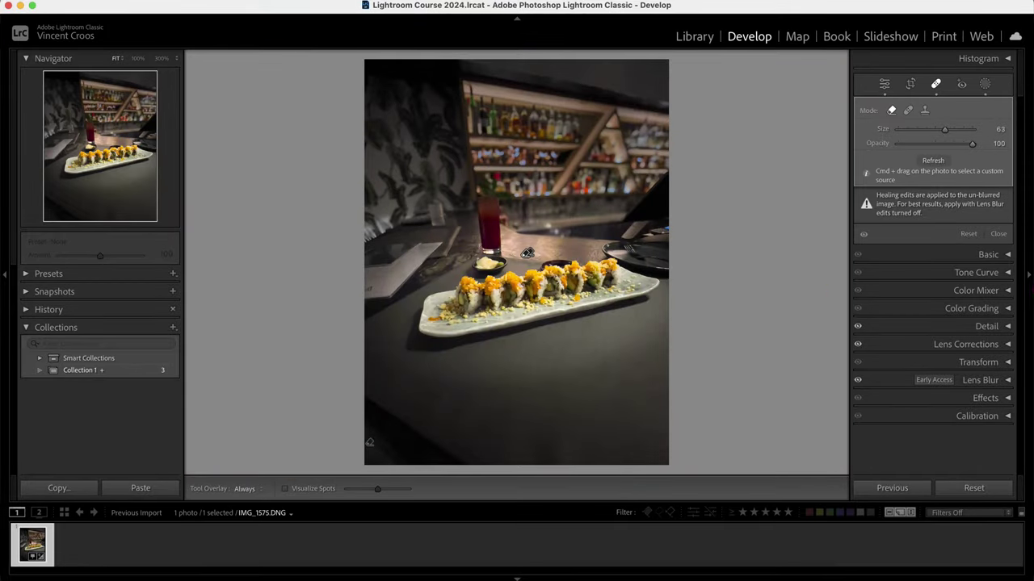
Step: Close the Healing options and toggle the Before/After view with the backslash key
left_click(999, 233)
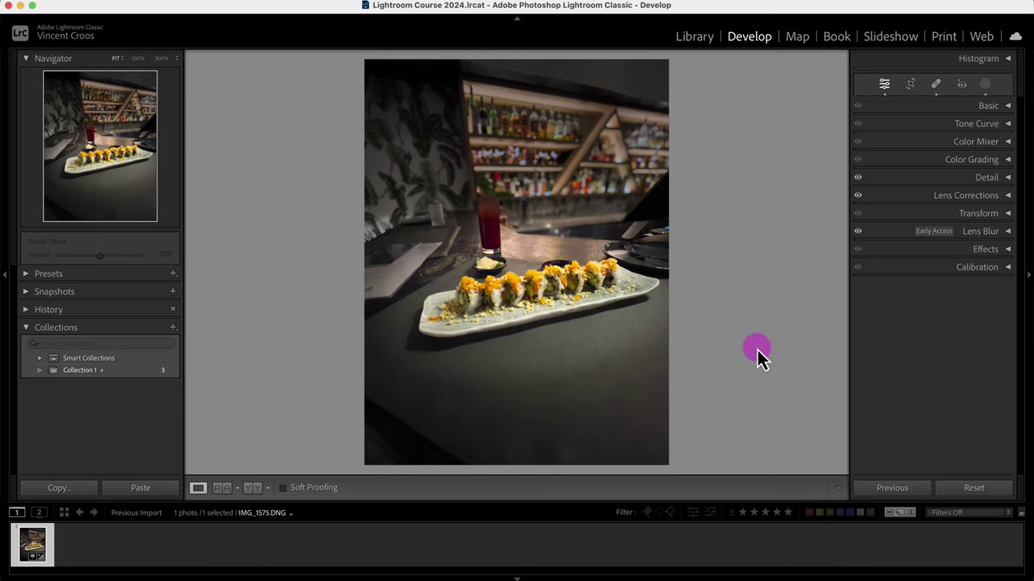
key("backslash")
key("backslash")
Step: Compare before and after side by side, zooming to 300% and back to Fit, then show the single photo with Lights Dim
key("y")
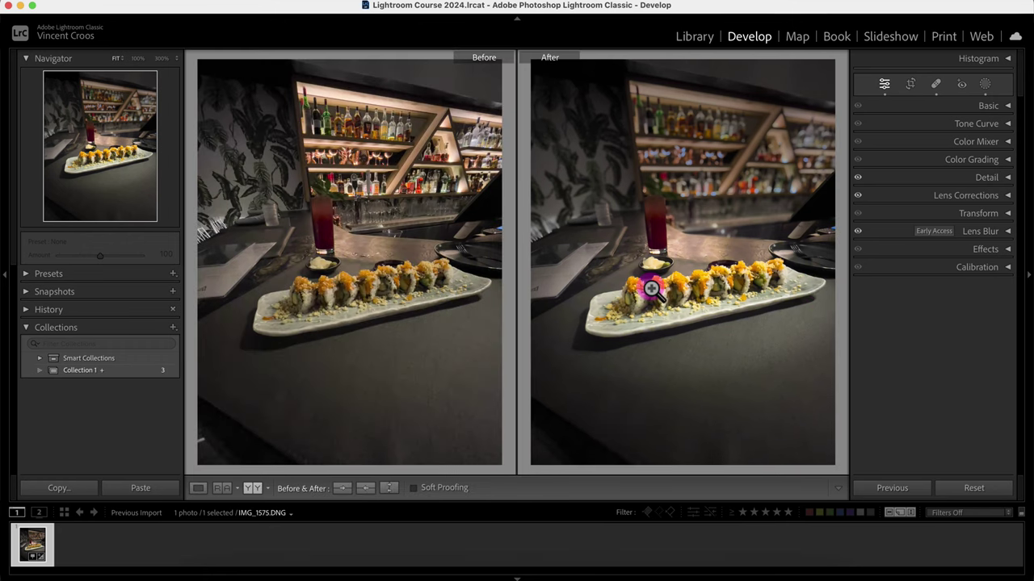
left_click(702, 135)
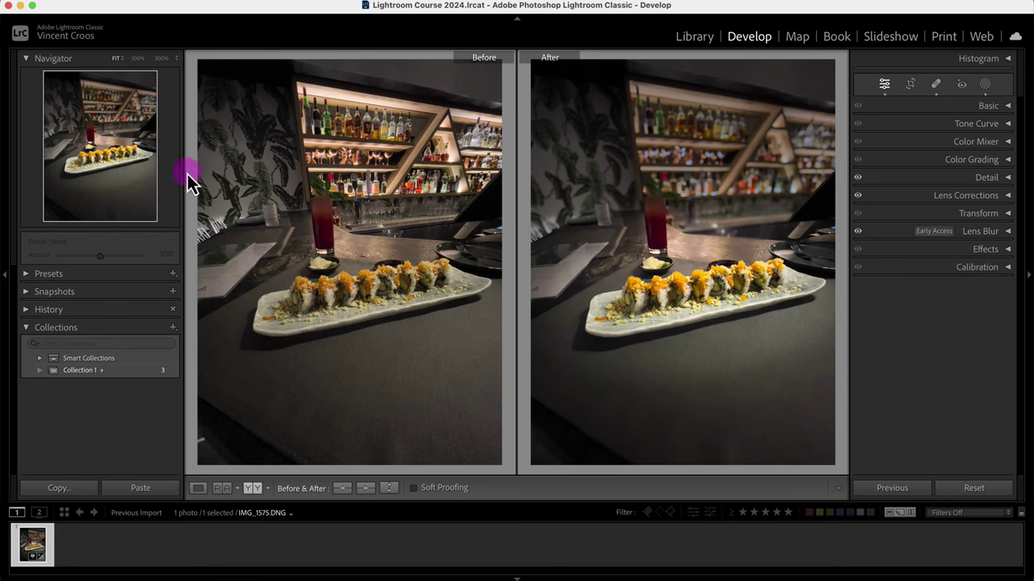
left_click(116, 141)
left_click(597, 208)
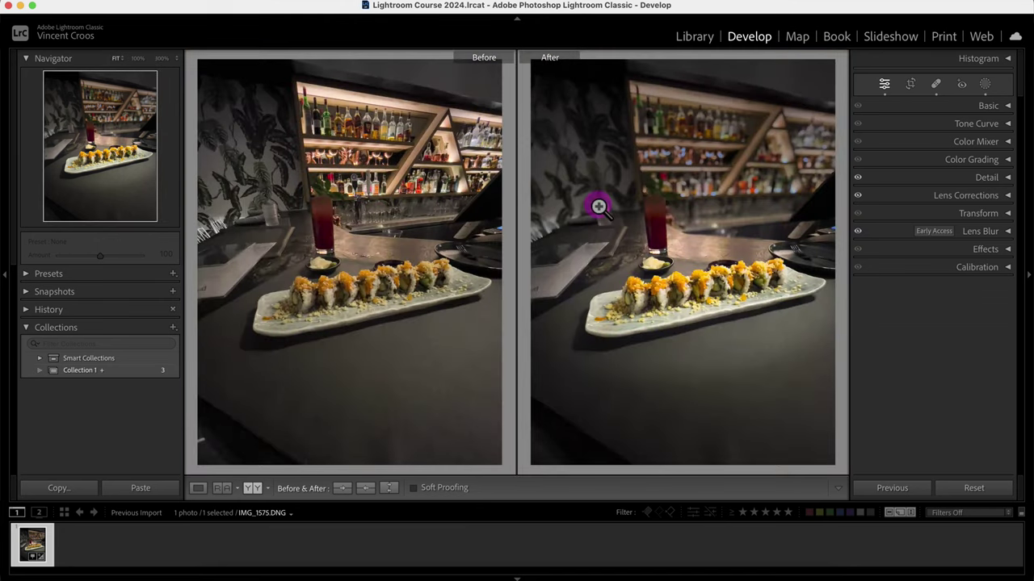
key("y")
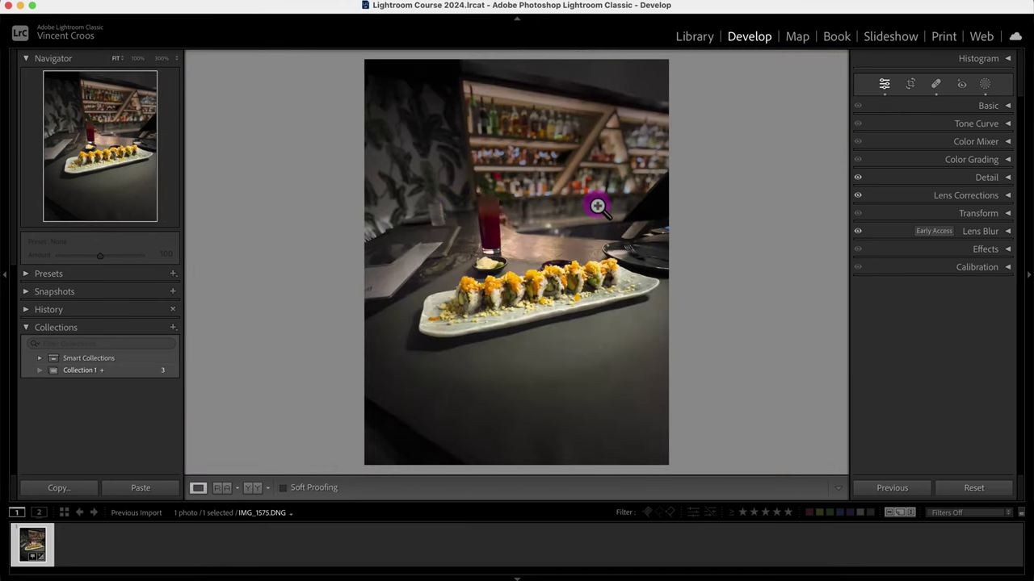
key("l")
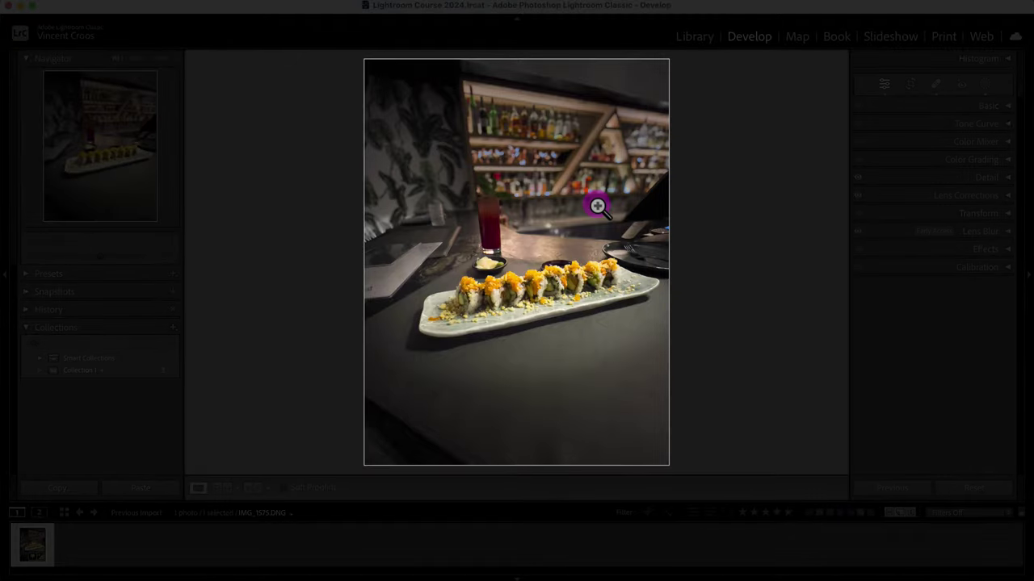